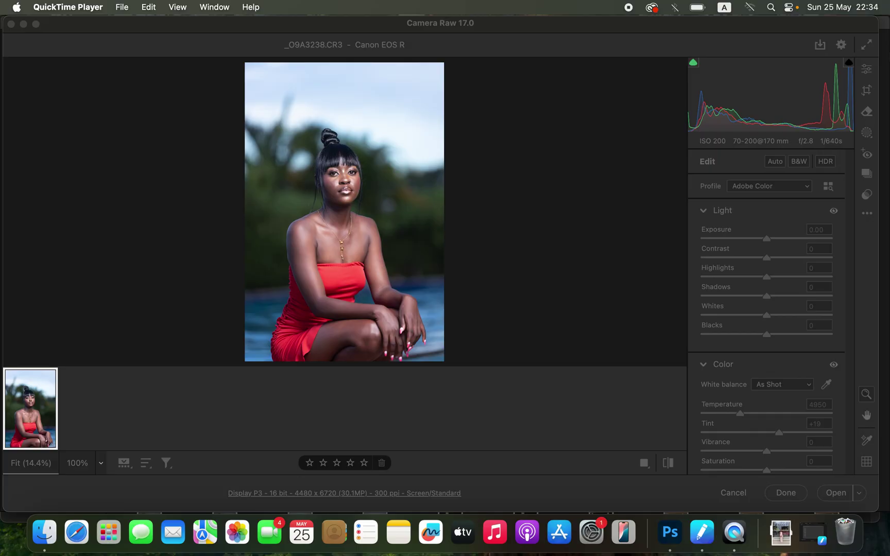
Step: Set the photo's Highlights to -76, Whites to -73, Shadows to +25 and Blacks to -30
left_click(480, 25)
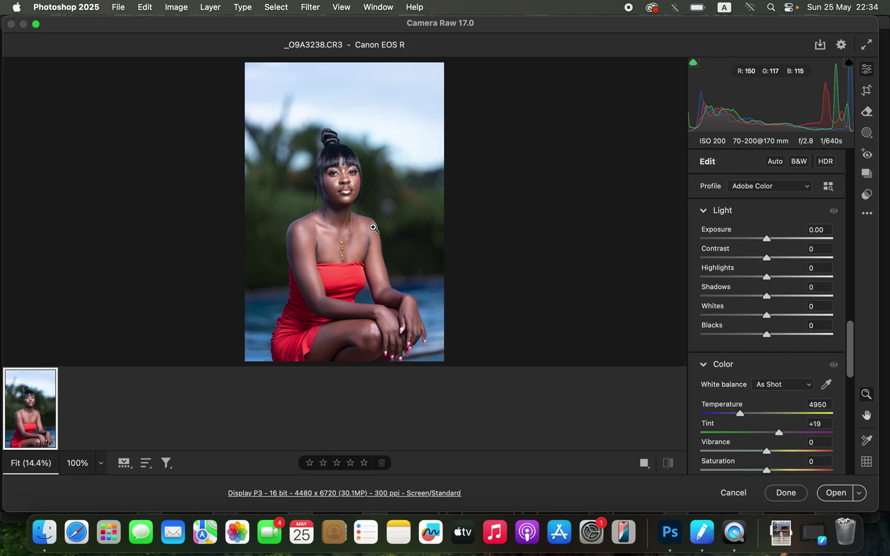
left_click_drag(766, 277, 717, 278)
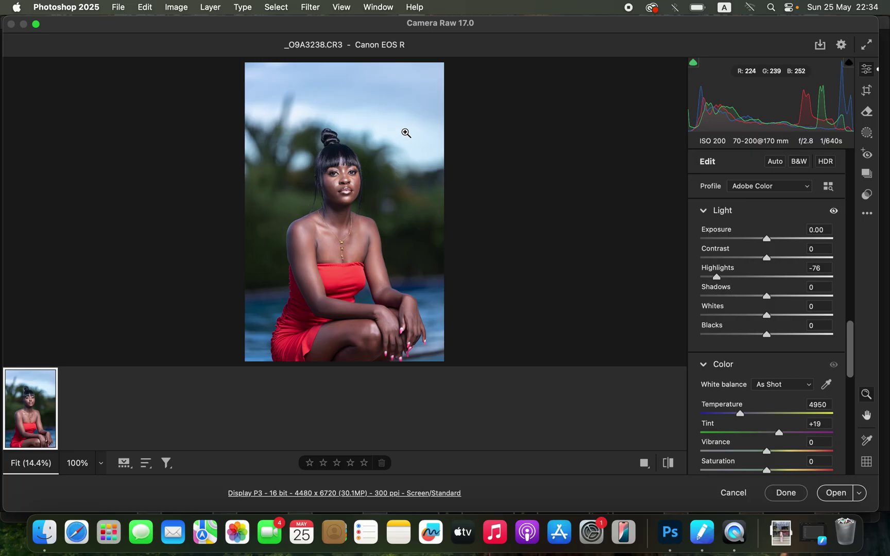
left_click_drag(740, 314, 719, 316)
left_click_drag(770, 296, 783, 297)
left_click_drag(761, 336, 748, 341)
Step: Set Contrast to +11 and Exposure to +0.15, and warm the white balance to a temperature of 5400
left_click_drag(767, 257, 776, 259)
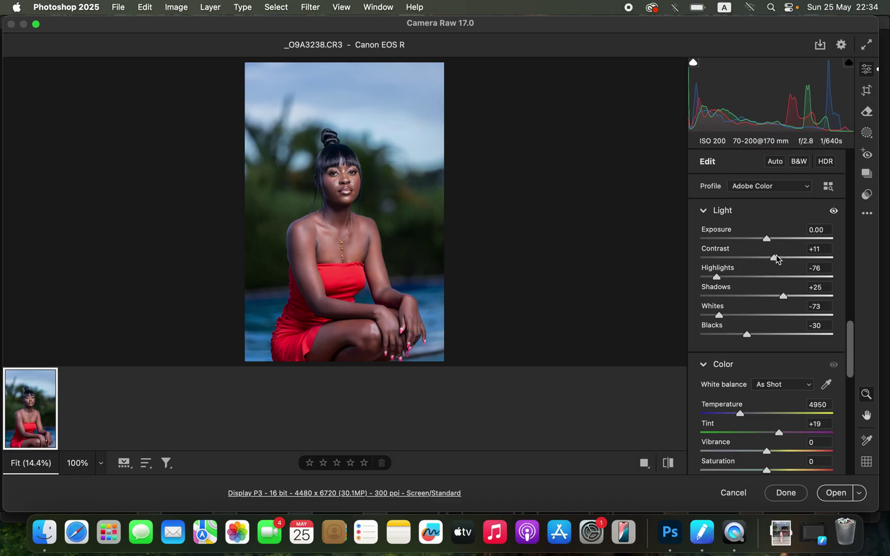
left_click_drag(769, 239, 768, 246)
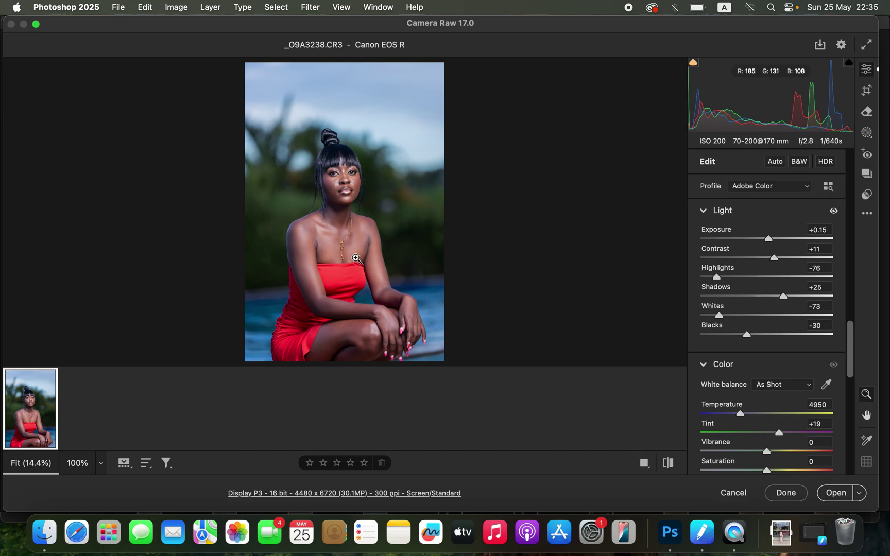
left_click_drag(740, 415, 749, 421)
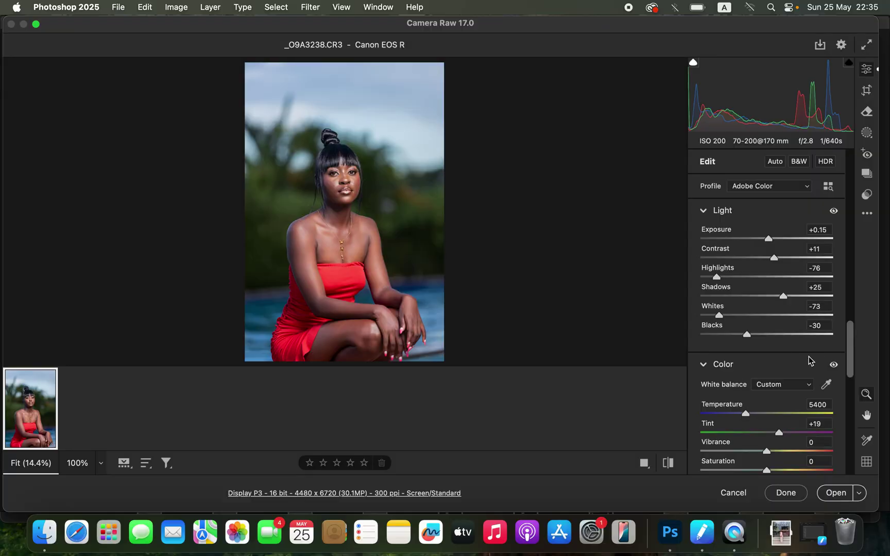
Step: Shift the Color Mixer hues, setting Greens to +41, Yellows to +22 and Blues to -12
left_click_drag(851, 369, 848, 323)
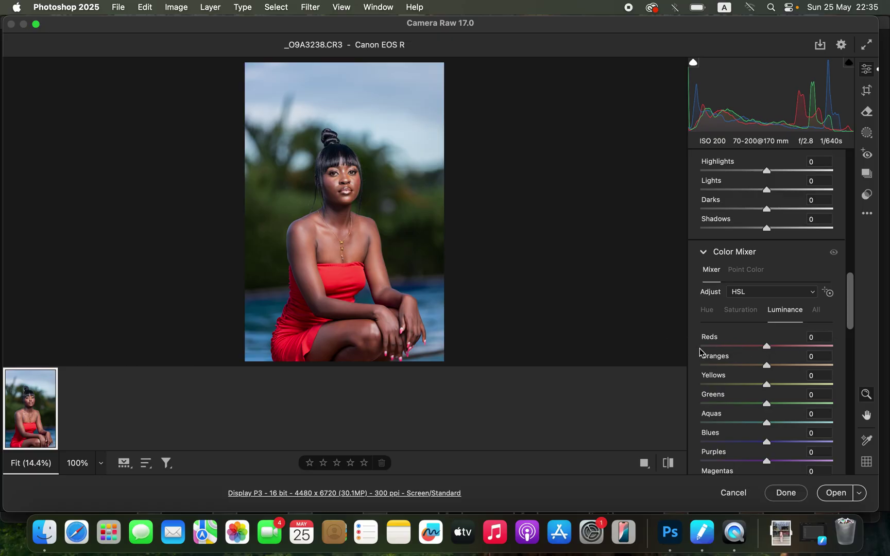
left_click(709, 312)
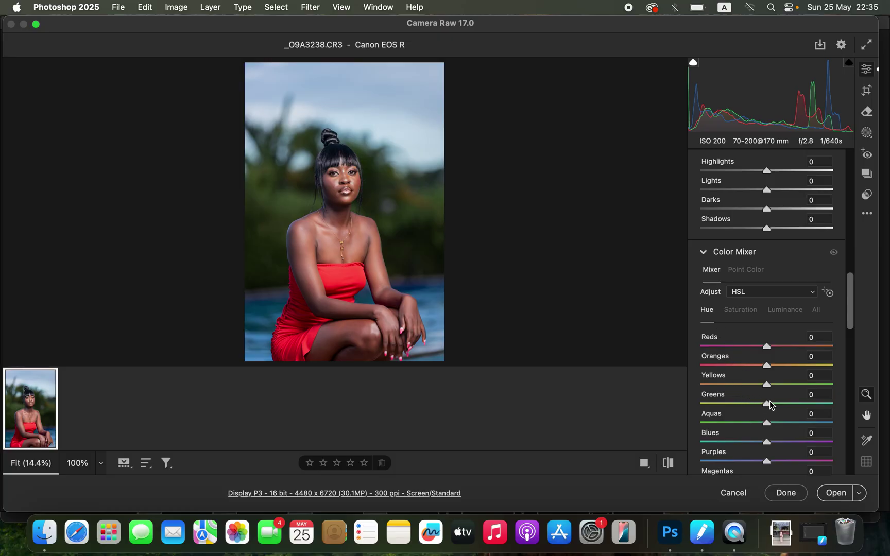
left_click_drag(776, 403, 794, 419)
mouse_move(770, 388)
left_mouse_down()
mouse_move(795, 388)
mouse_move(723, 389)
mouse_move(784, 390)
left_mouse_up()
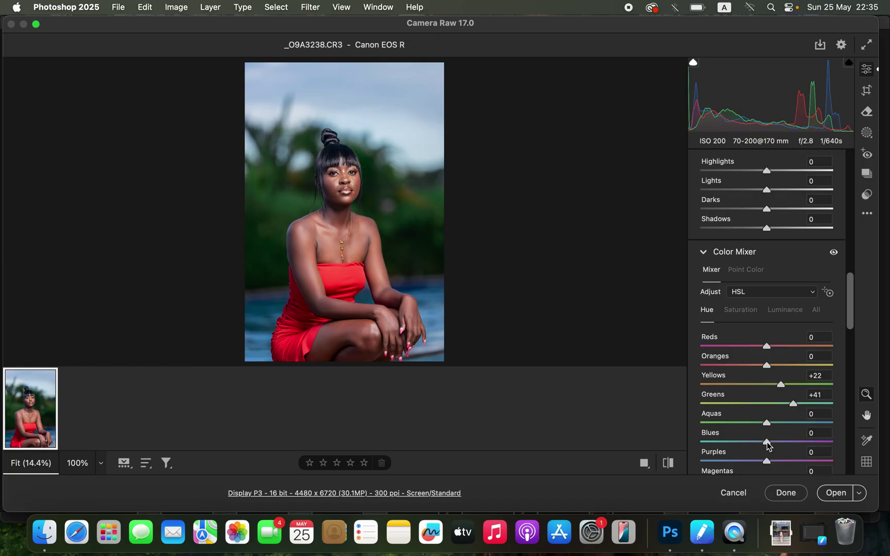
left_click_drag(768, 445, 760, 447)
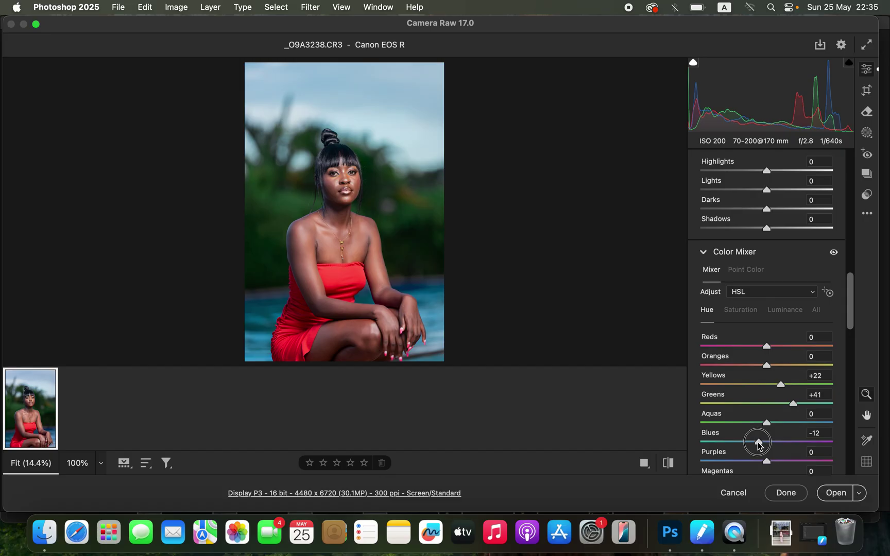
Step: Set the Blues saturation to +12 and the Blues luminance to -12 in the Color Mixer
left_click(745, 310)
left_click(770, 443)
left_click_drag(771, 445, 780, 444)
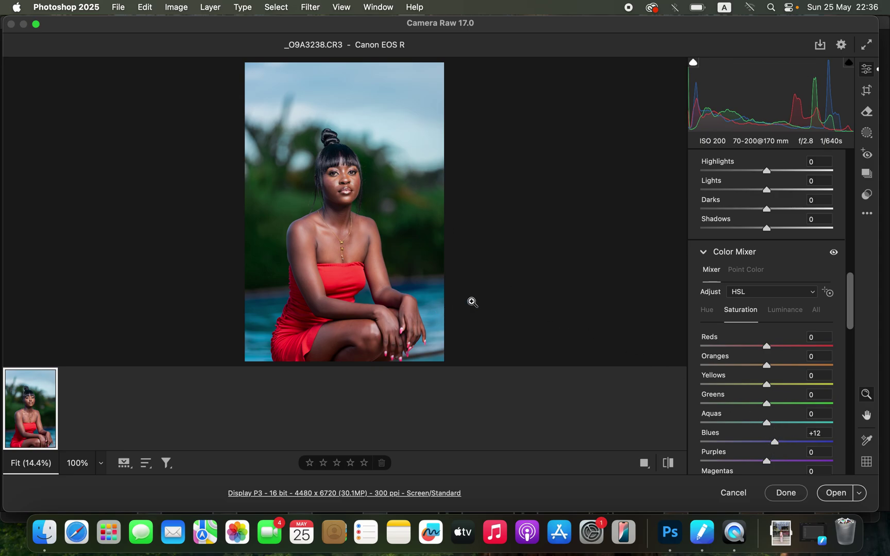
left_click(786, 311)
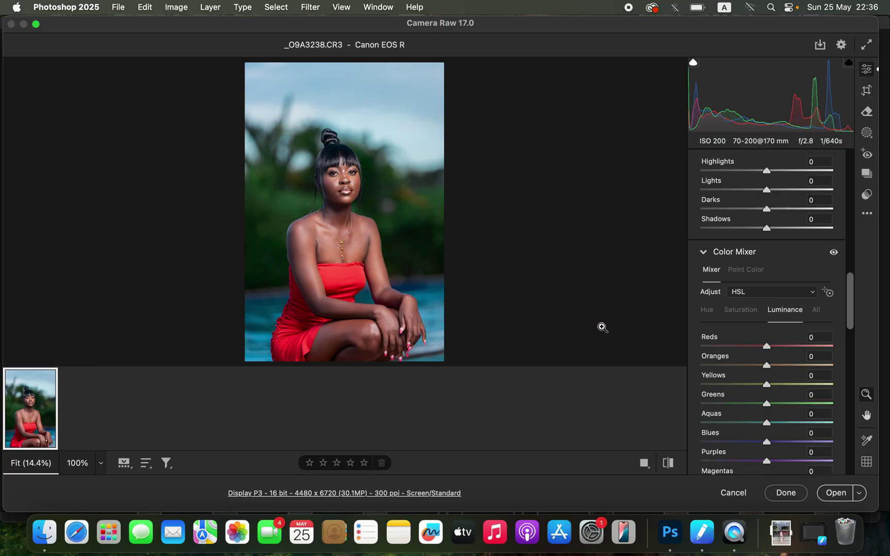
mouse_move(768, 443)
left_mouse_down()
mouse_move(748, 442)
mouse_move(760, 442)
left_mouse_up()
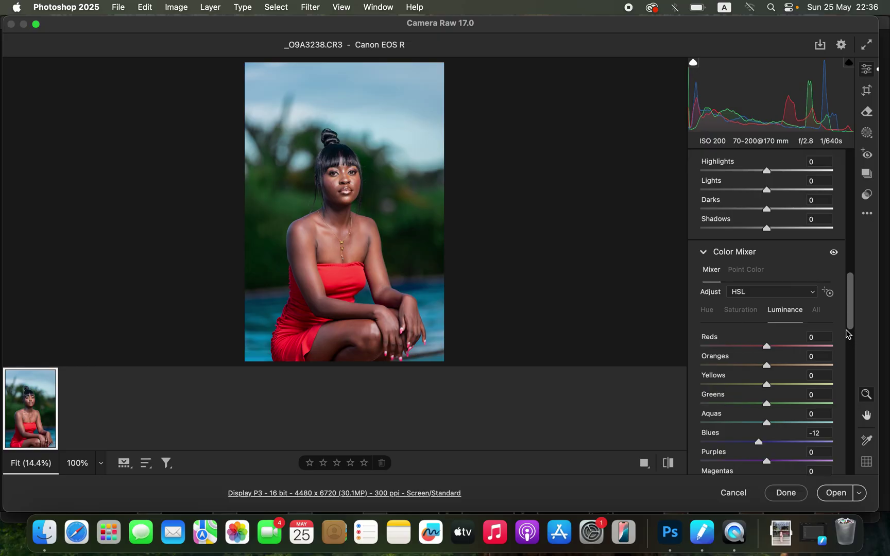
Step: Set the Blue Primary saturation to +32 in Calibration and compare the photo before and after
left_click_drag(852, 325, 867, 473)
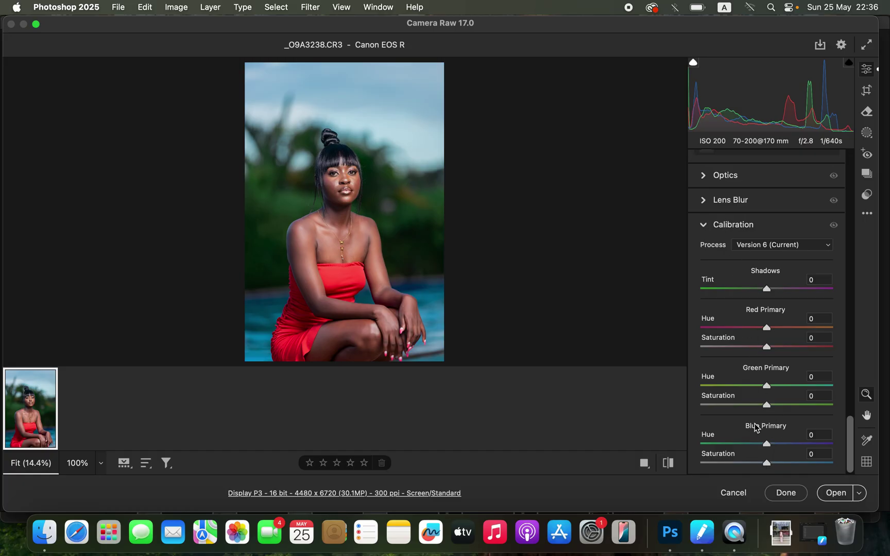
left_click_drag(769, 466, 787, 463)
left_click(670, 466)
left_click(670, 466)
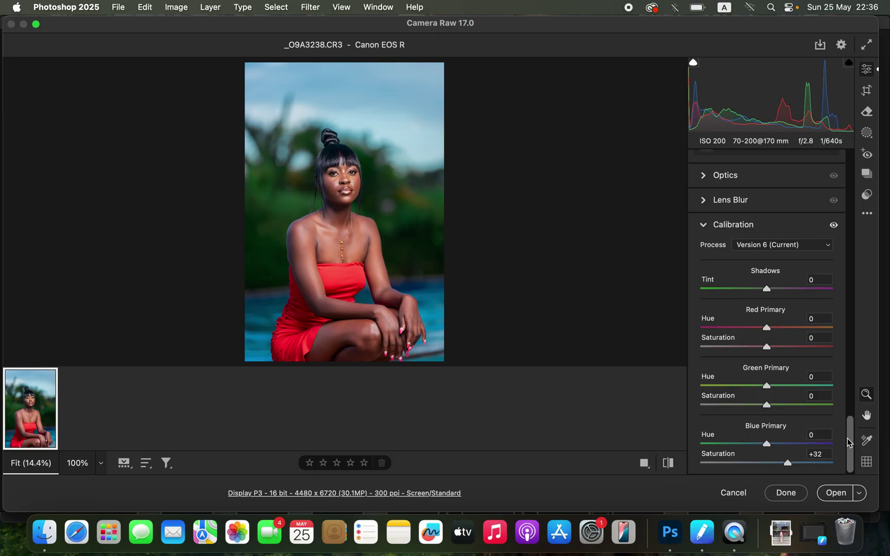
left_click_drag(853, 441, 857, 211)
left_click(766, 258)
left_click_drag(766, 260, 764, 259)
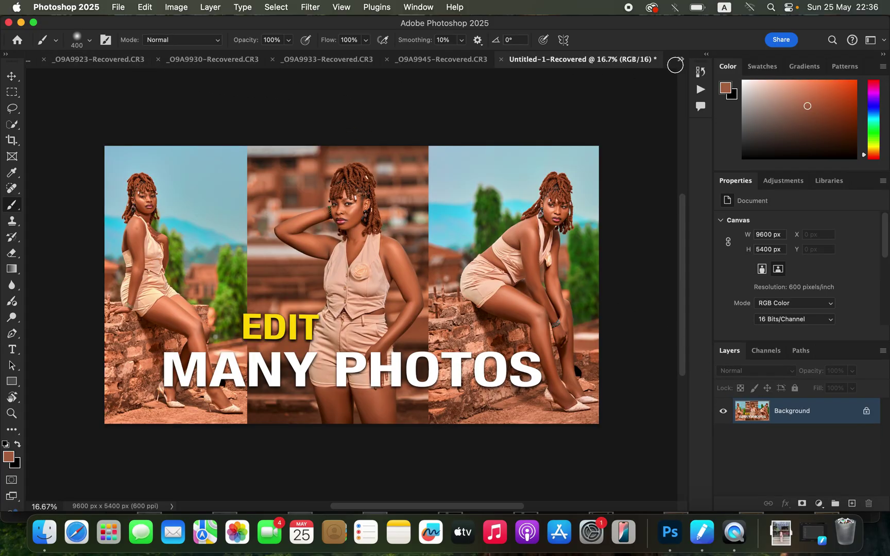
Step: Bring up the _O9A3238.CR3 document and duplicate its Background layer twice
left_click(680, 61)
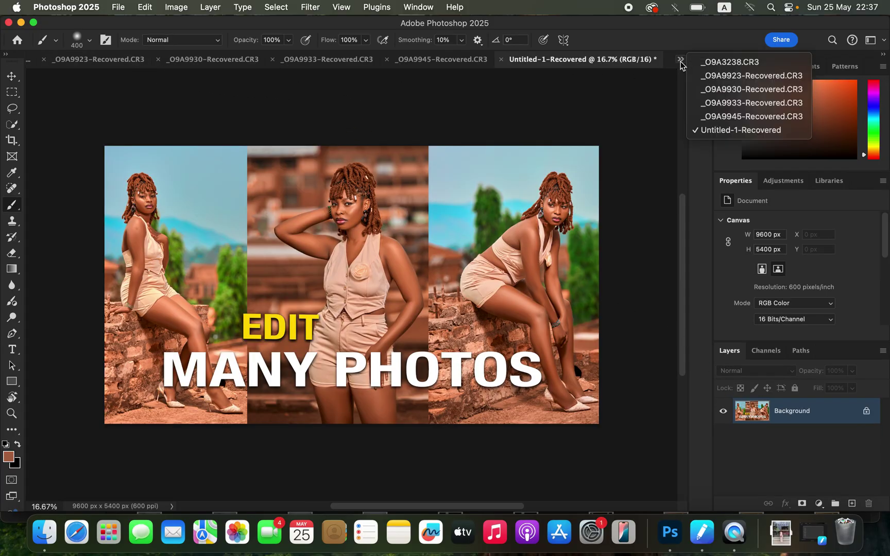
left_click(721, 63)
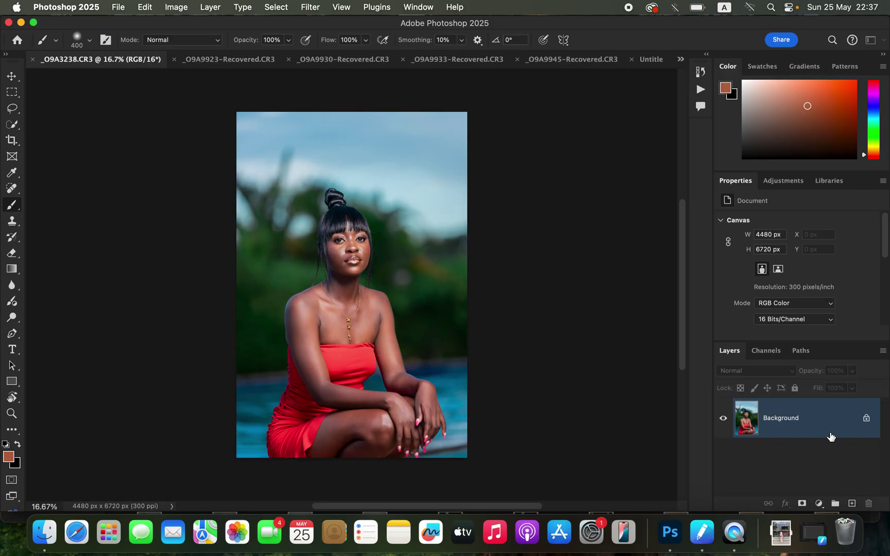
key("super+j")
key("super+j")
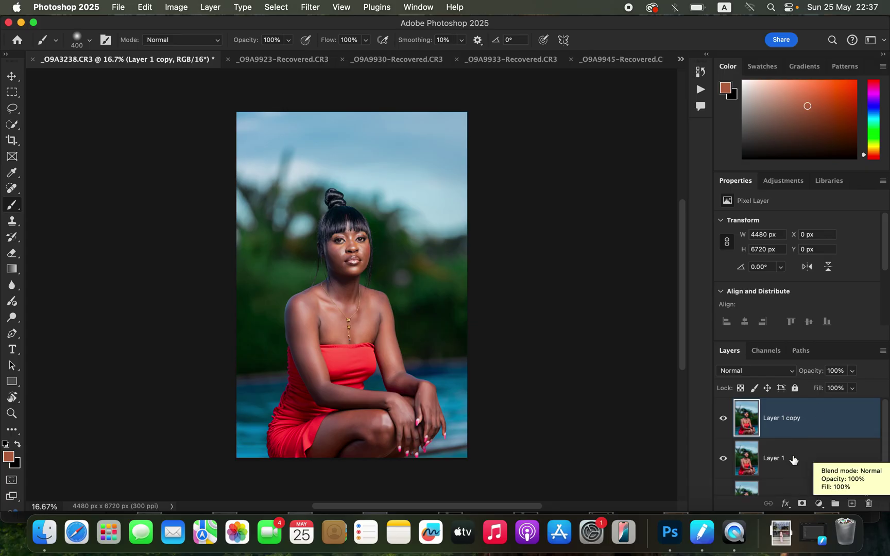
Step: Rename the lower duplicate layer "color" and the upper duplicate layer "texture"
double_click(775, 458)
type("color")
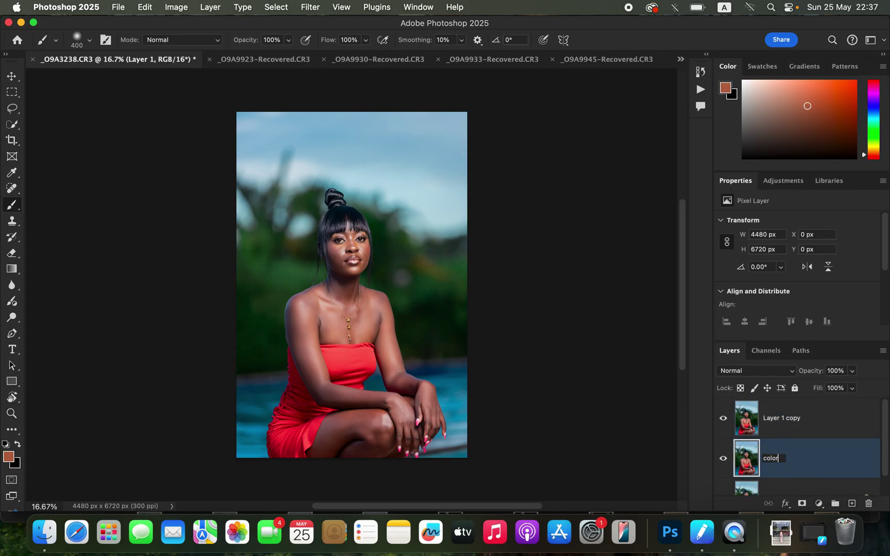
key("Return")
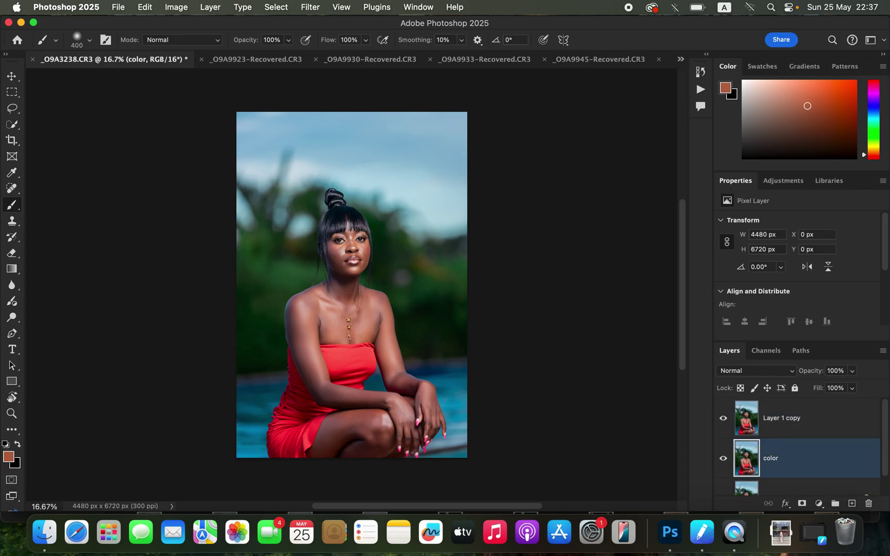
left_click(791, 418)
double_click(792, 419)
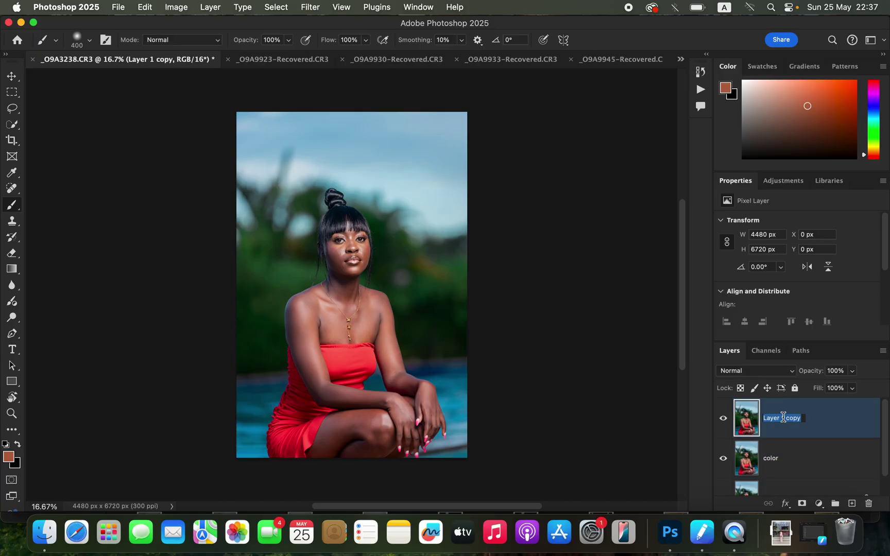
type("texture")
key("Return")
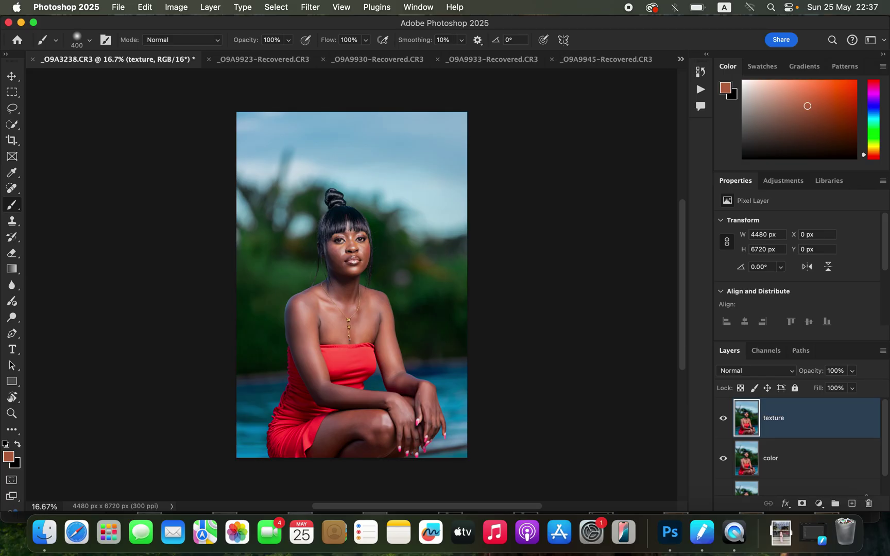
Step: Hide the texture layer and apply a Gaussian Blur with a 3.5-pixel radius to the color layer
left_click(824, 460)
left_click(723, 419)
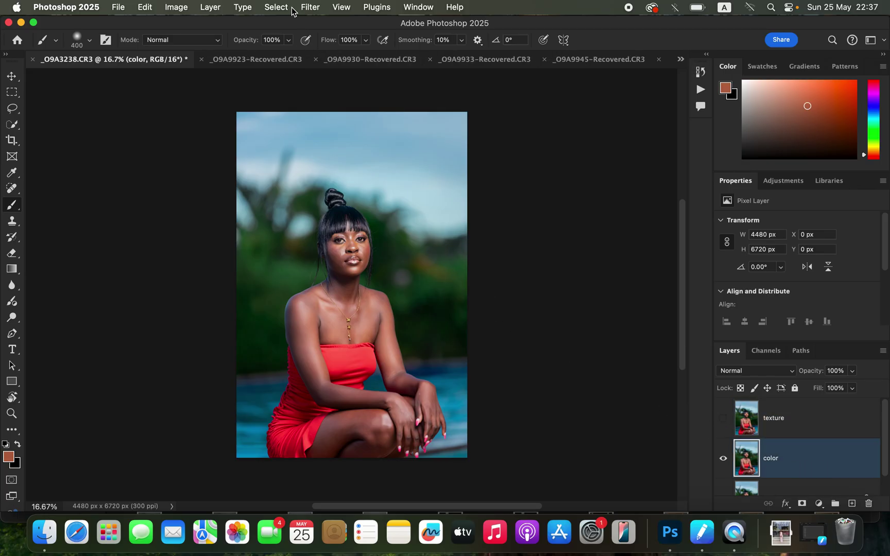
left_click(310, 6)
mouse_move(381, 152)
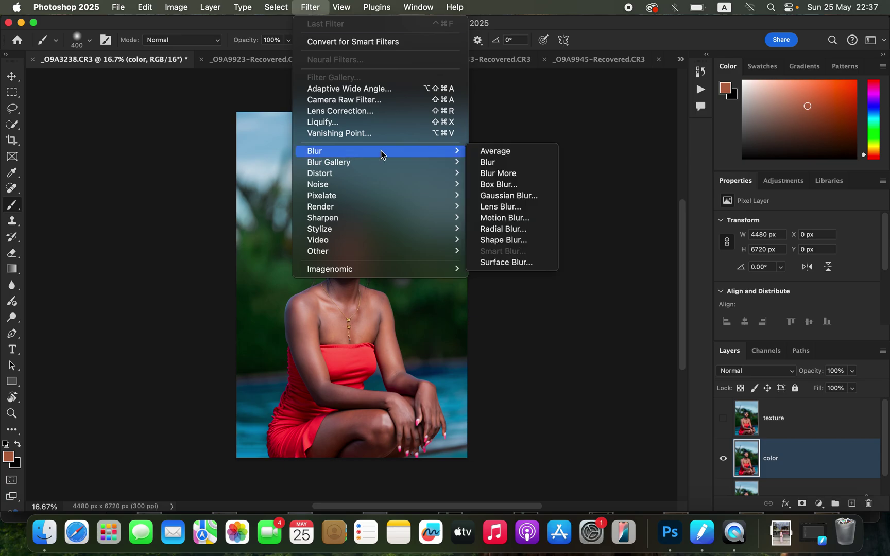
left_click(528, 198)
left_click_drag(596, 268, 577, 271)
left_click(344, 256)
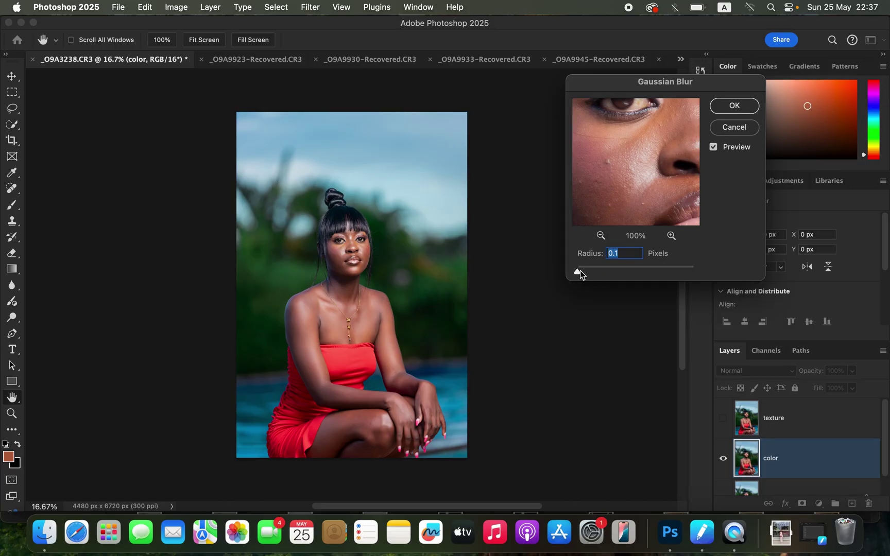
left_click_drag(580, 272, 598, 272)
left_click_drag(599, 274, 600, 275)
left_click(736, 107)
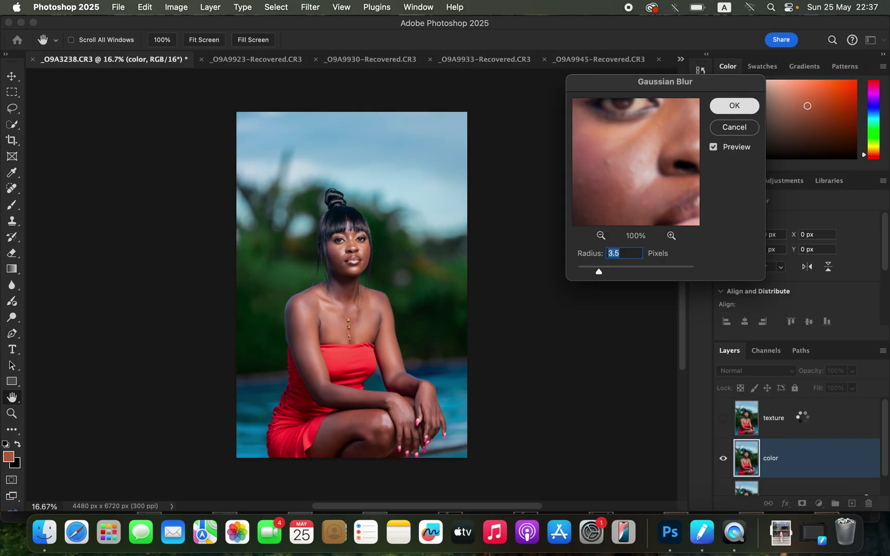
Step: Show and select the texture layer, and set up Apply Image with the color layer as source, Invert on, Add blending and scale 2
left_click(803, 428)
left_click(723, 419)
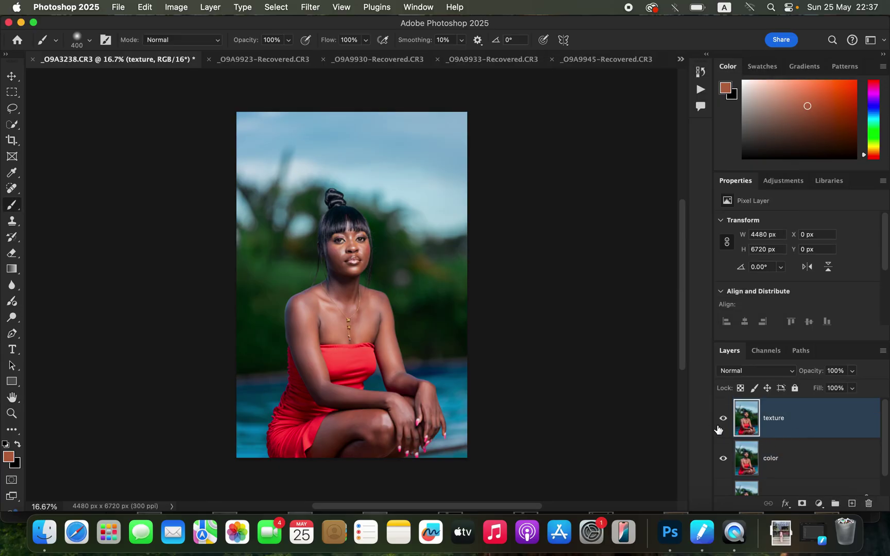
left_click(175, 8)
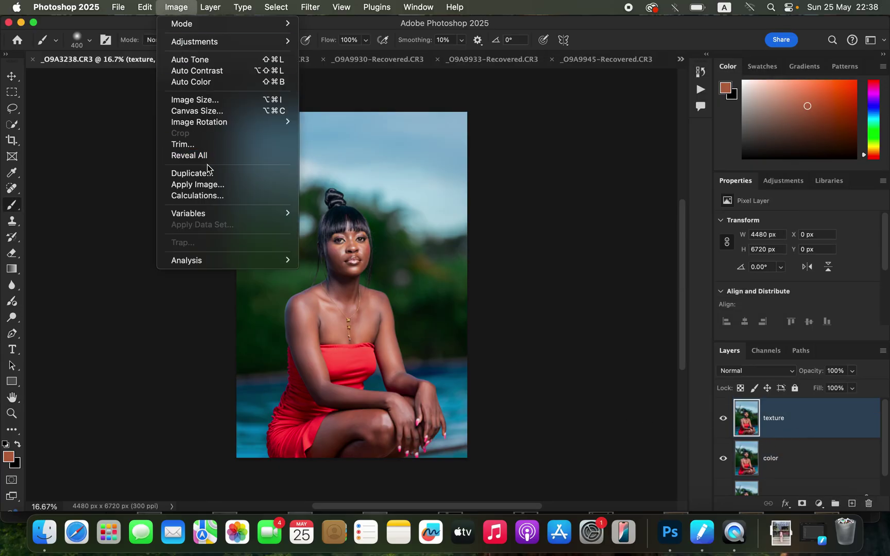
left_click(211, 188)
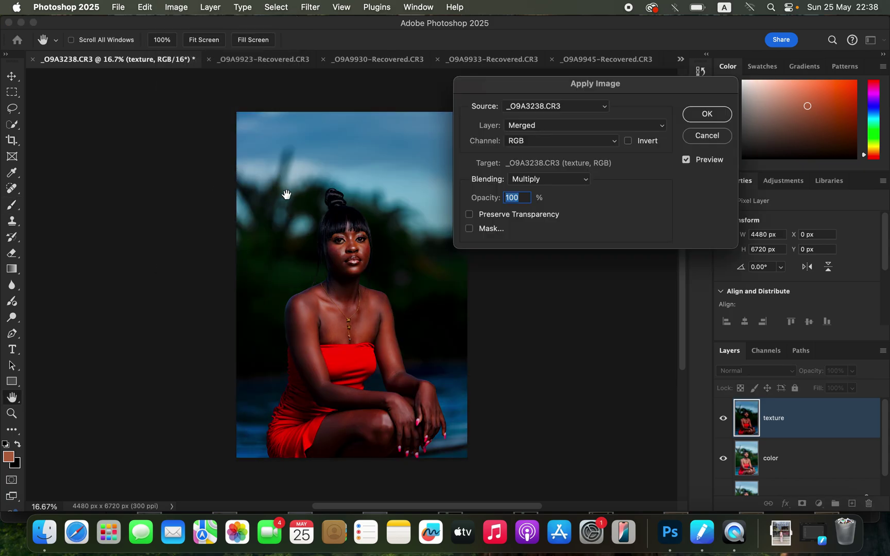
left_click(567, 128)
left_click(552, 156)
left_click(541, 181)
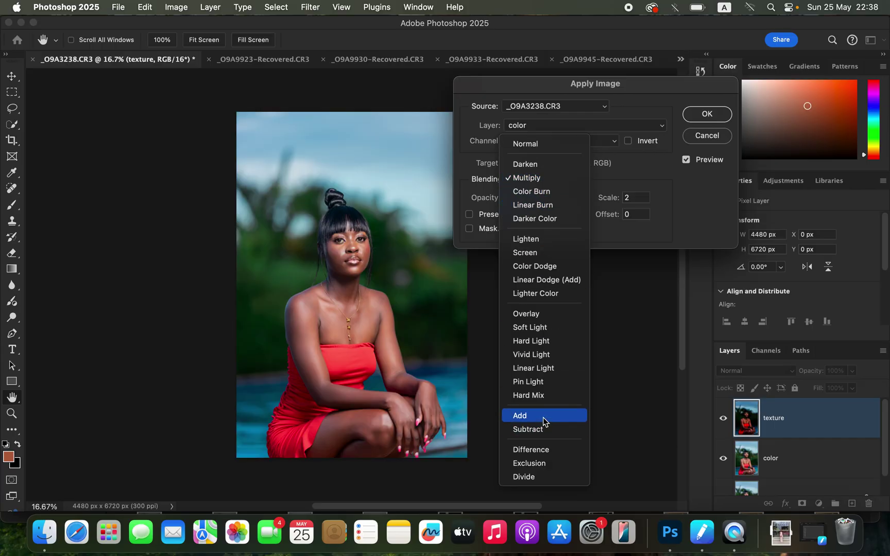
left_click(521, 416)
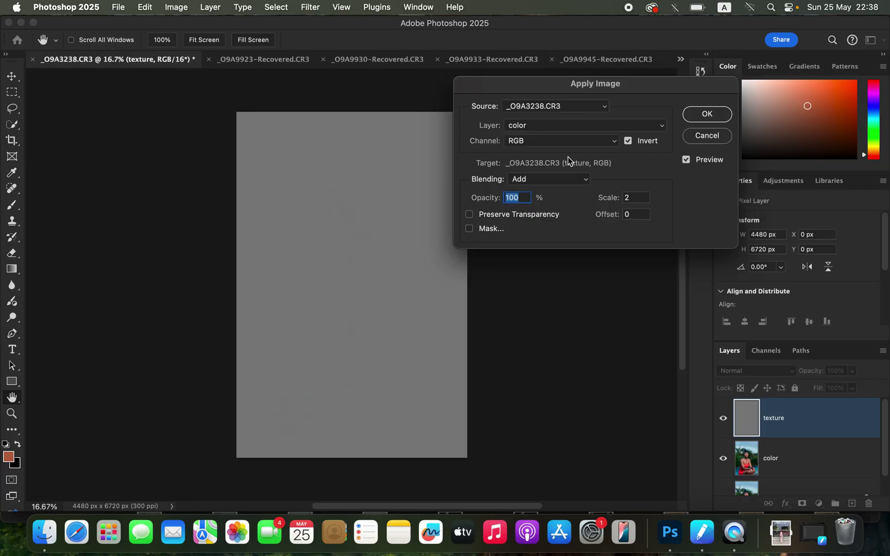
Step: Try the Apply Image settings without Invert and with Subtract blending, scale 2 and offset 128, and restore Add blending with Invert
left_click(629, 142)
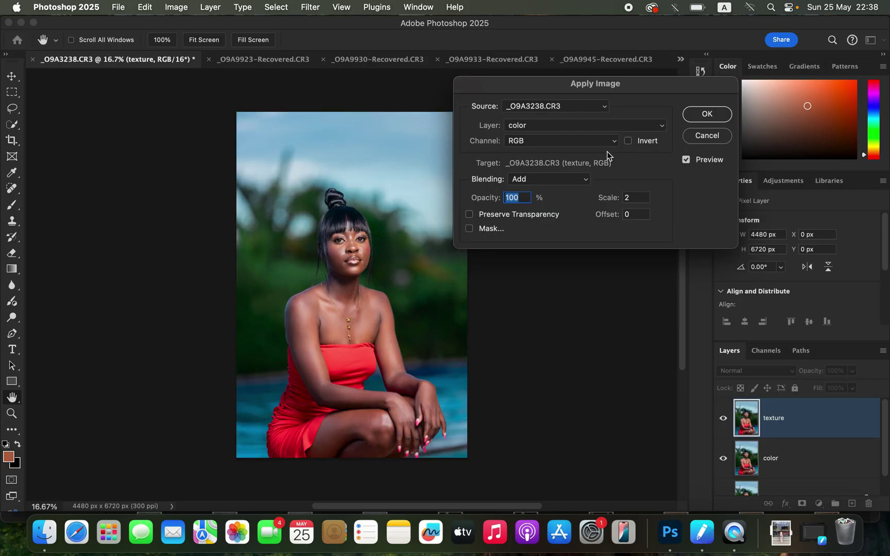
left_click(554, 182)
left_click(552, 191)
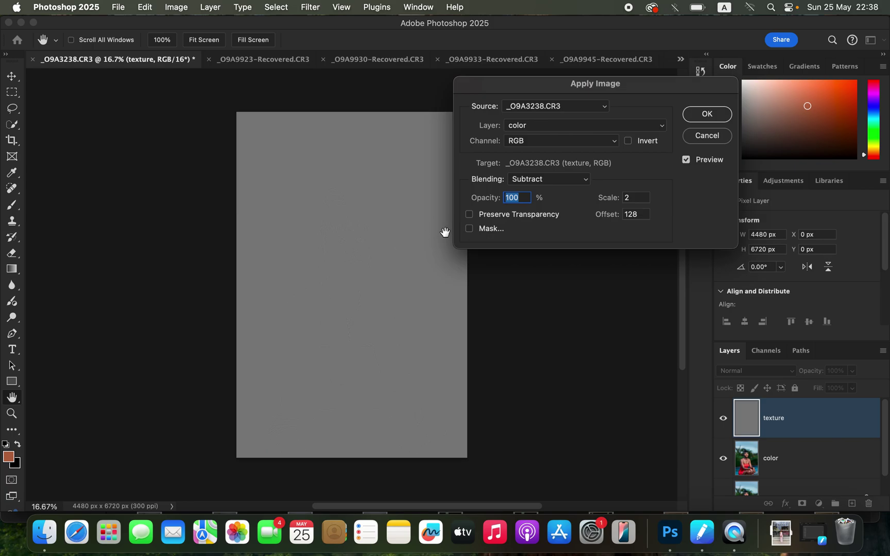
left_click(548, 182)
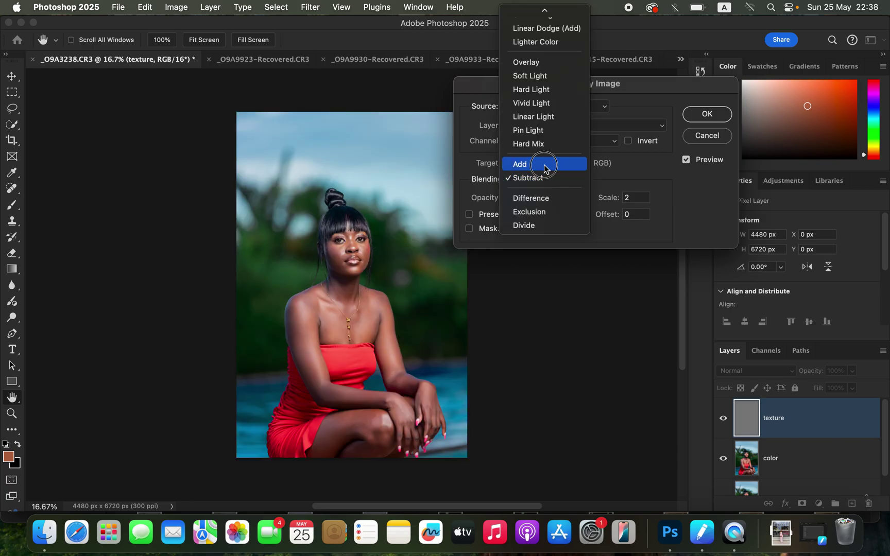
left_click(541, 167)
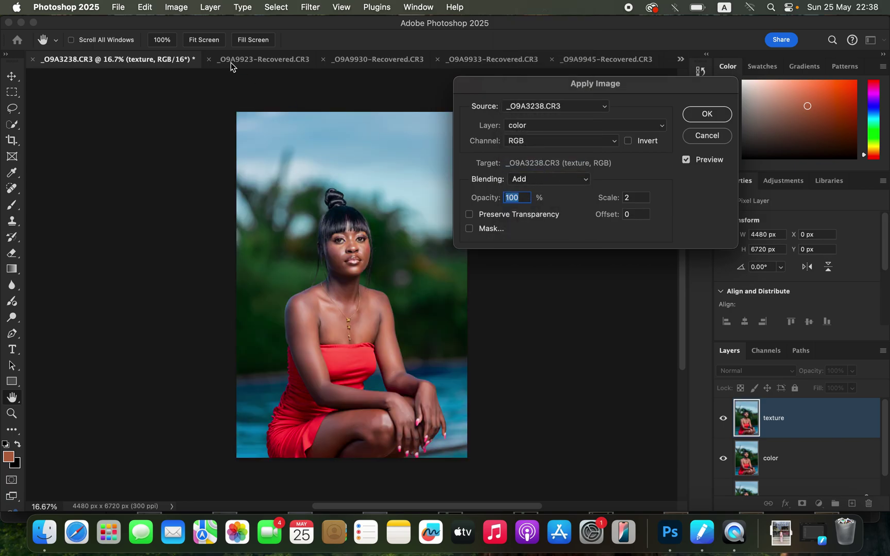
left_click(629, 141)
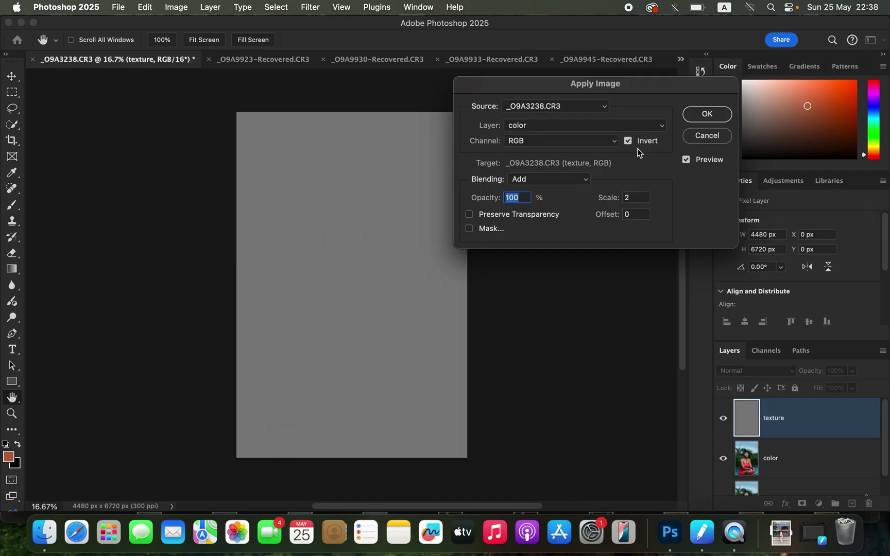
Step: Apply the image calculation to the texture layer and set that layer's blend mode to Linear Light
left_click(713, 122)
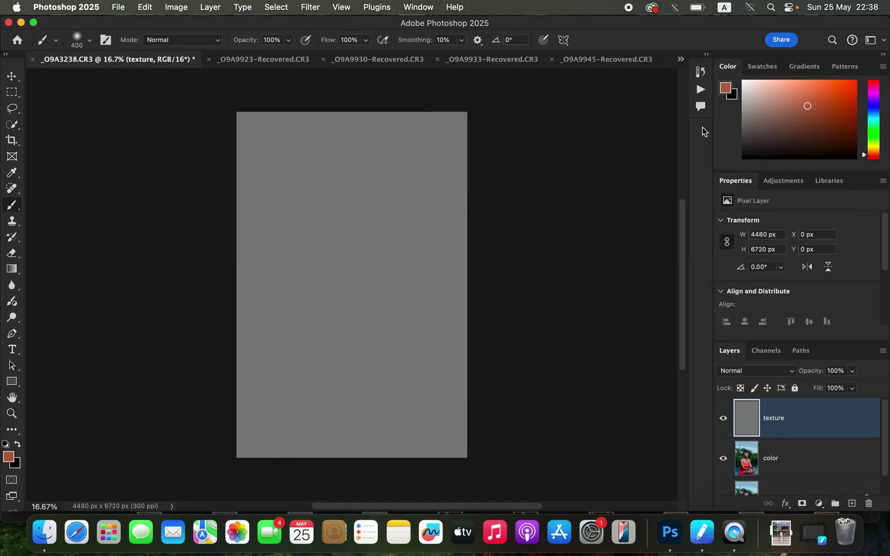
left_click(767, 372)
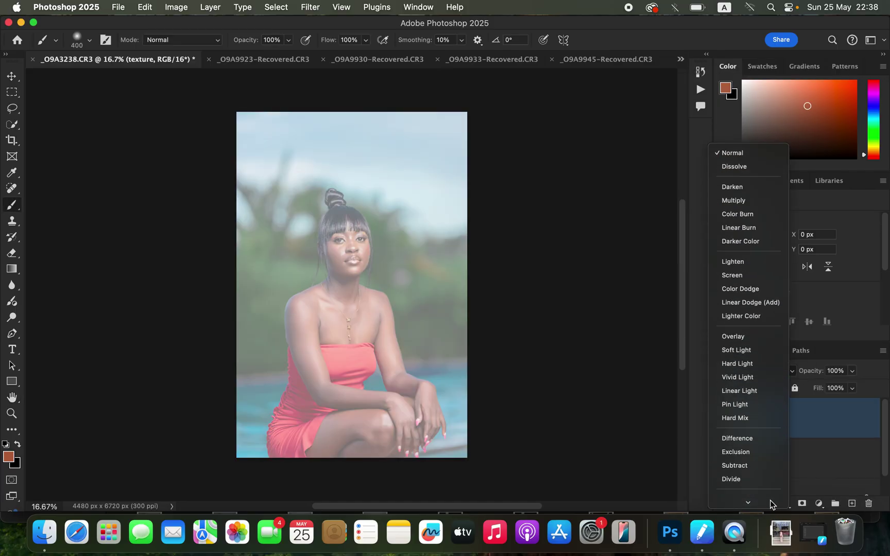
left_click(767, 376)
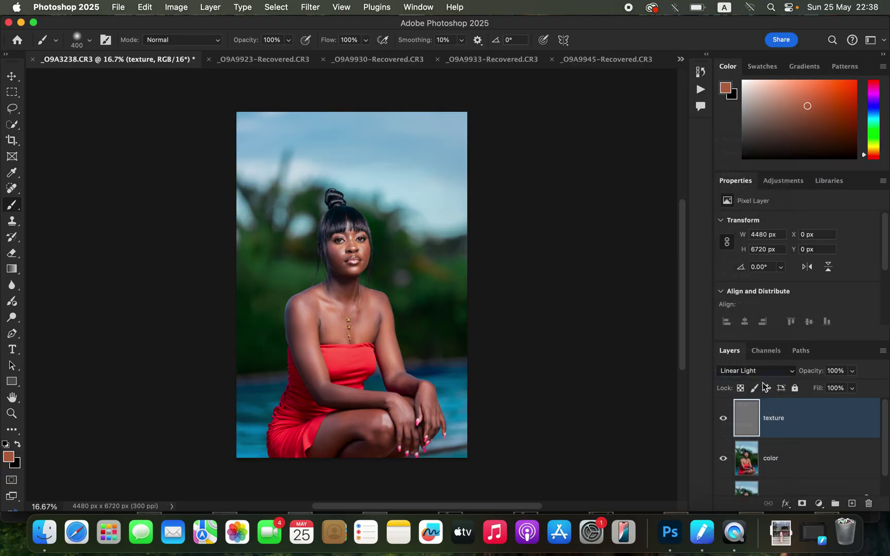
Step: Group the texture and color layers together and expand the group to show its contents
left_click(824, 469, "shift")
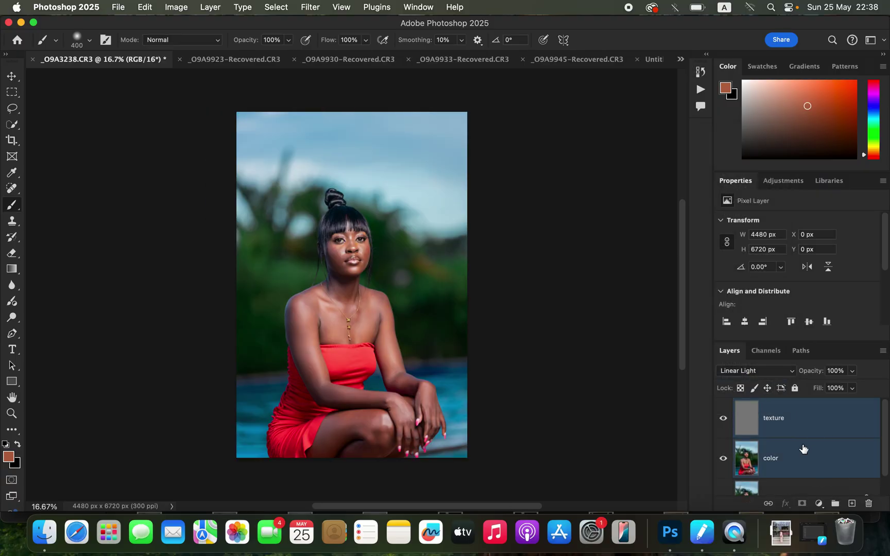
key("super+g")
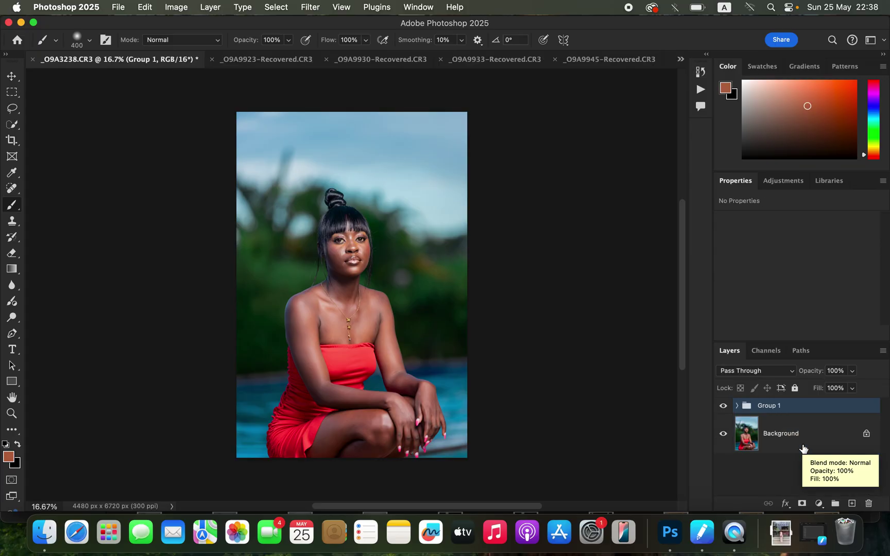
left_click(738, 406)
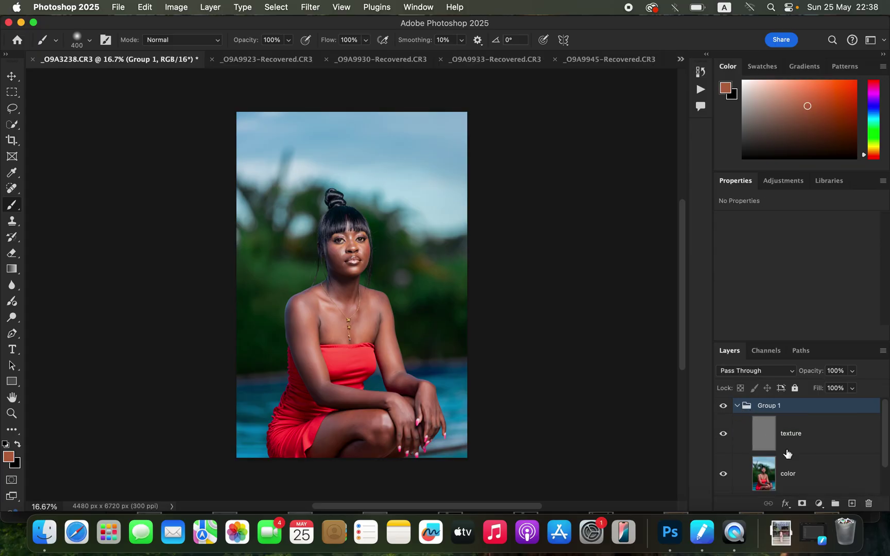
Step: Make the color layer active and set up the Mixer Brush tool for blending skin tones
left_click(810, 485)
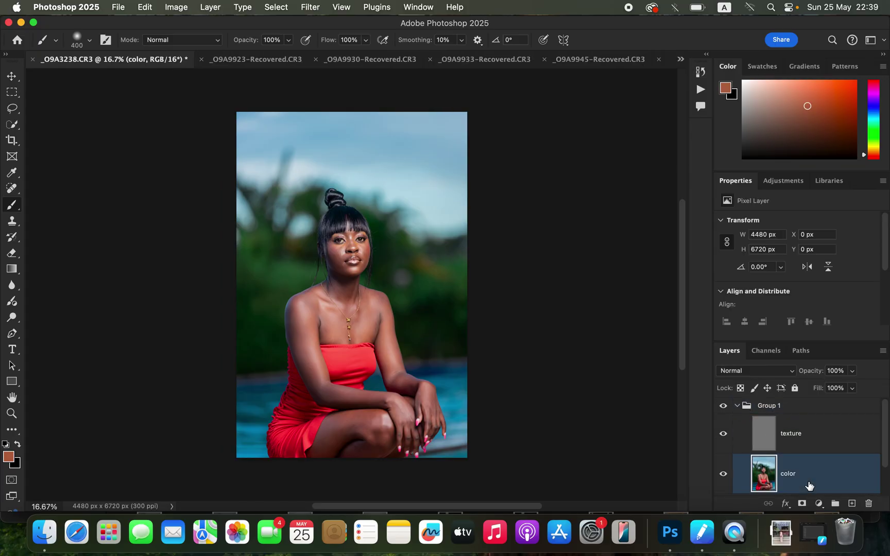
right_click(23, 207)
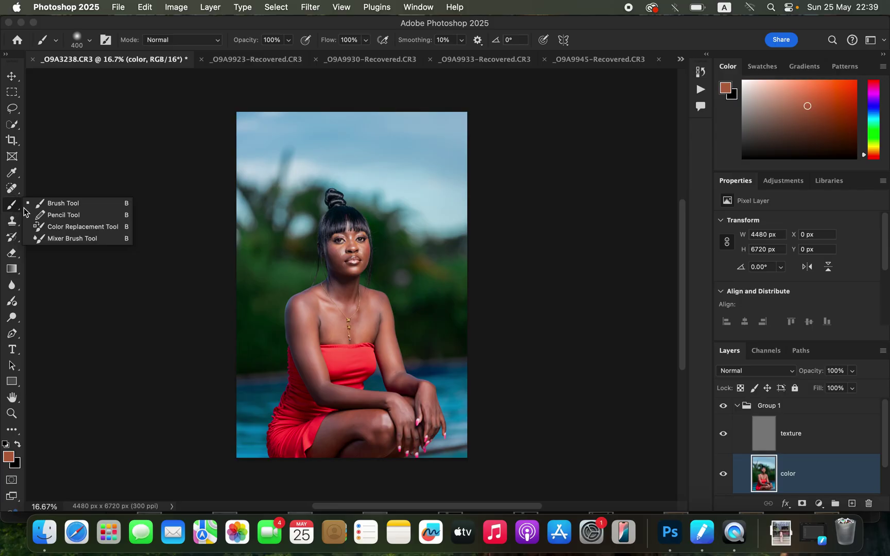
left_click(93, 238)
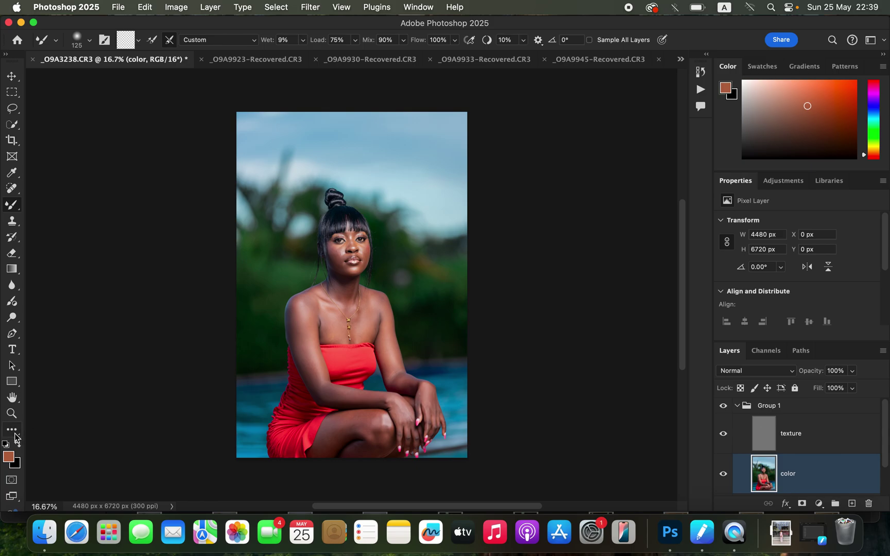
left_click(138, 40)
left_click(141, 69)
Step: Hide the texture layer and blend the skin tones along both arms with the Mixer Brush at about 300 px
left_click(724, 435)
key("super+equal")
left_click_drag(683, 317, 684, 343)
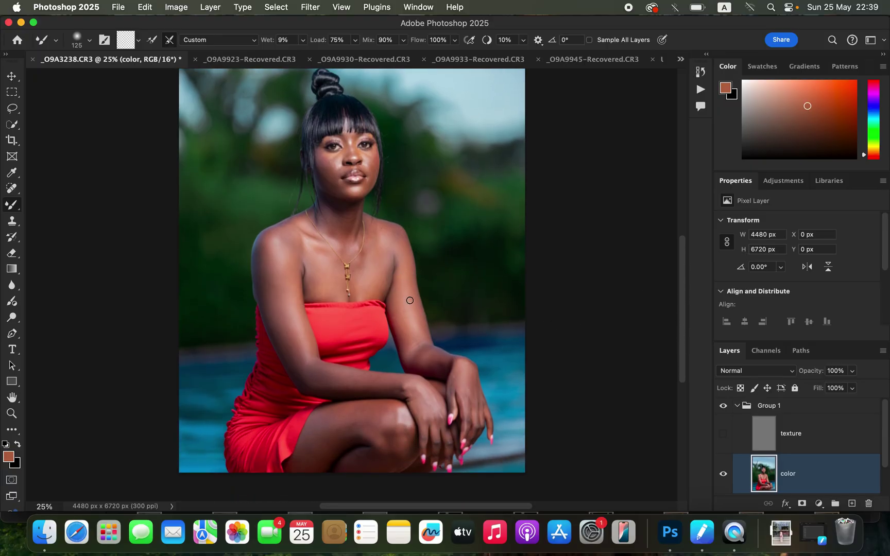
key("bracketright")
key("bracketright")
key("bracketright")
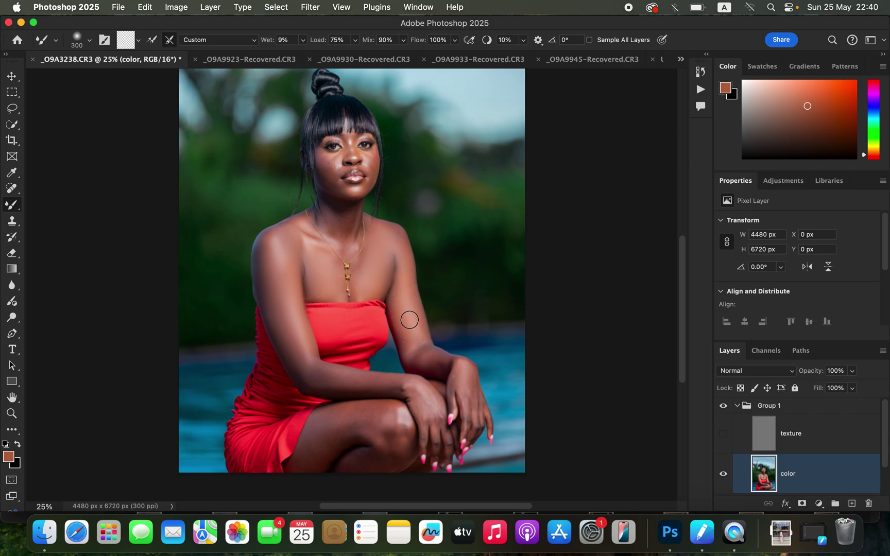
key("bracketleft")
mouse_move(410, 348)
left_mouse_down()
mouse_move(431, 359)
mouse_move(420, 330)
mouse_move(429, 352)
mouse_move(462, 375)
left_mouse_up()
mouse_move(336, 384)
left_mouse_down()
mouse_move(320, 374)
mouse_move(417, 384)
mouse_move(428, 399)
mouse_move(413, 388)
mouse_move(422, 407)
mouse_move(432, 408)
mouse_move(428, 394)
mouse_move(321, 379)
mouse_move(294, 336)
mouse_move(308, 381)
left_mouse_up()
key("bracketleft")
key("bracketleft")
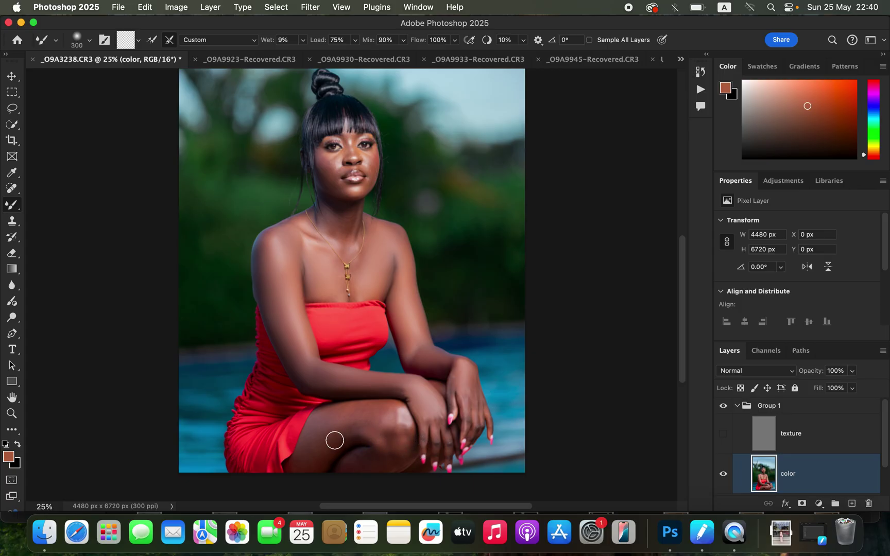
Step: Blend the skin tones on the thigh, knee and hands of the color layer, adjusting the Mixer Brush size to each area
key("bracketright")
mouse_move(346, 414)
left_mouse_down()
mouse_move(373, 407)
mouse_move(318, 427)
mouse_move(315, 458)
mouse_move(310, 451)
mouse_move(350, 432)
mouse_move(388, 438)
mouse_move(397, 414)
mouse_move(403, 420)
mouse_move(394, 423)
mouse_move(402, 435)
mouse_move(350, 465)
mouse_move(371, 465)
mouse_move(386, 460)
mouse_move(348, 468)
mouse_move(378, 412)
mouse_move(311, 455)
mouse_move(339, 426)
mouse_move(411, 393)
left_mouse_up()
mouse_move(460, 433)
left_mouse_down()
mouse_move(430, 444)
mouse_move(400, 430)
mouse_move(392, 464)
mouse_move(445, 426)
left_mouse_up()
key("bracketleft")
key("bracketleft")
key("bracketleft")
key("bracketleft")
mouse_move(443, 389)
left_mouse_down()
mouse_move(465, 398)
mouse_move(466, 429)
mouse_move(459, 372)
mouse_move(472, 389)
mouse_move(475, 434)
mouse_move(470, 369)
mouse_move(481, 415)
mouse_move(463, 379)
mouse_move(448, 362)
mouse_move(437, 365)
mouse_move(424, 432)
mouse_move(424, 441)
mouse_move(435, 434)
mouse_move(436, 455)
mouse_move(449, 445)
mouse_move(441, 414)
mouse_move(424, 420)
mouse_move(398, 396)
left_mouse_up()
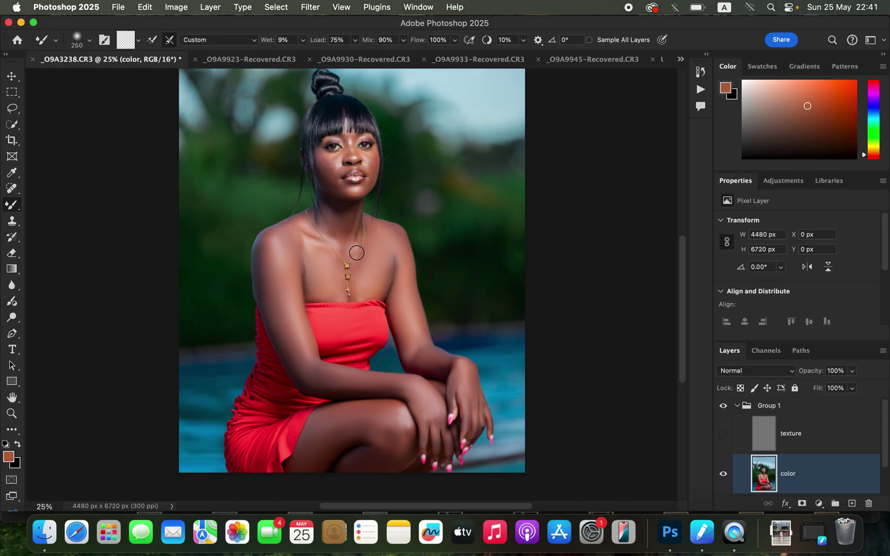
Step: Blend the skin tones on the face, neck, chest and upper arm with the Mixer Brush on the color layer
mouse_move(339, 220)
left_mouse_down()
mouse_move(346, 233)
mouse_move(326, 212)
mouse_move(348, 240)
mouse_move(324, 254)
mouse_move(359, 272)
mouse_move(355, 286)
mouse_move(377, 282)
mouse_move(338, 288)
mouse_move(330, 263)
mouse_move(326, 294)
mouse_move(302, 262)
mouse_move(365, 232)
left_mouse_up()
mouse_move(327, 168)
left_mouse_down()
mouse_move(315, 153)
mouse_move(342, 189)
mouse_move(361, 191)
mouse_move(375, 157)
mouse_move(358, 192)
mouse_move(338, 186)
mouse_move(330, 162)
mouse_move(338, 167)
mouse_move(335, 157)
mouse_move(348, 146)
mouse_move(366, 155)
mouse_move(370, 184)
mouse_move(347, 195)
mouse_move(336, 159)
mouse_move(333, 213)
left_mouse_up()
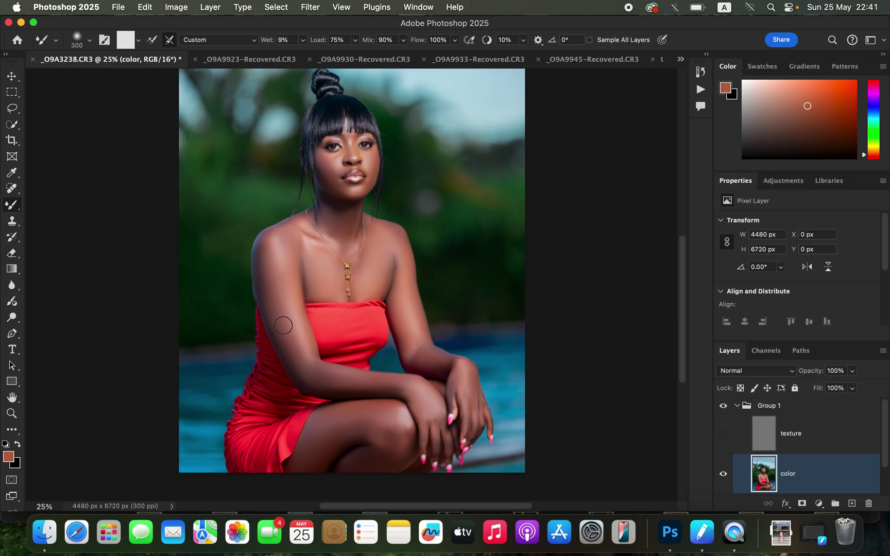
mouse_move(283, 325)
left_mouse_down()
mouse_move(306, 369)
mouse_move(337, 342)
left_mouse_up()
mouse_move(383, 259)
left_mouse_down()
mouse_move(378, 235)
mouse_move(381, 276)
mouse_move(389, 270)
left_mouse_up()
Step: Show the texture layer again and toggle the layer group's visibility to compare the skin before and after
left_click(724, 435)
left_click(724, 408)
left_click(724, 409)
left_click(725, 411)
Step: Make the texture layer active and set up the Clone Stamp tool to sample from Current Layer
left_click(778, 448)
left_click_drag(16, 228, 45, 222)
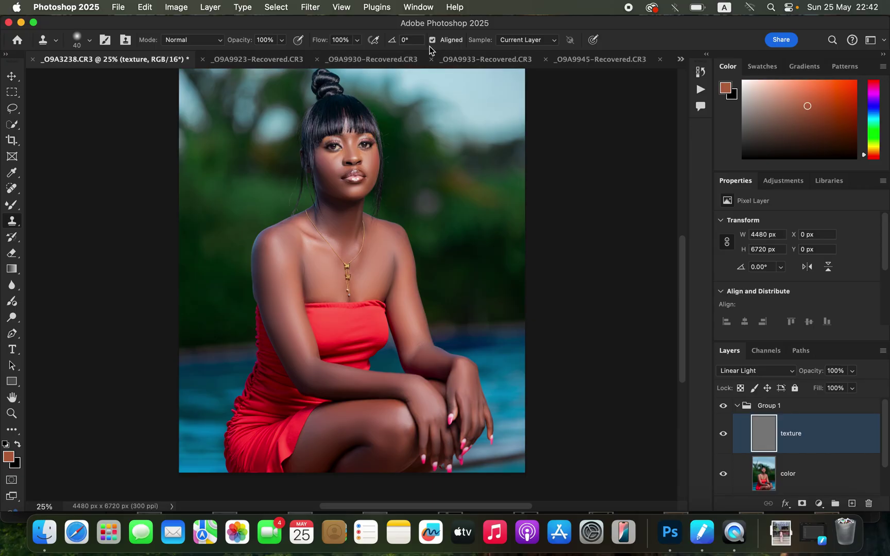
left_click(513, 41)
left_click(513, 43)
Step: Clone clean skin texture over the stray hairs and blemishes on the cheeks and between the brows of the texture layer
key("super+equal")
key("super+equal")
key("super+equal")
key("super+equal")
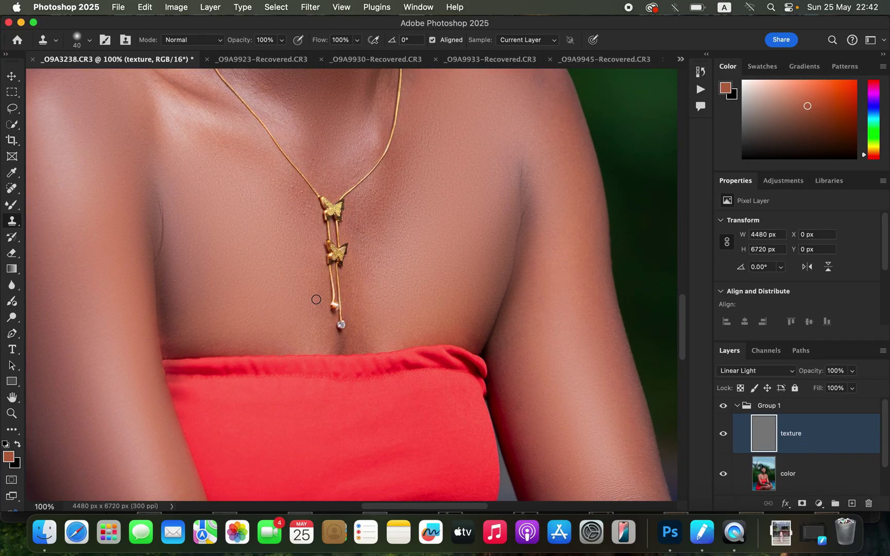
scroll(410, 270, "up", 10)
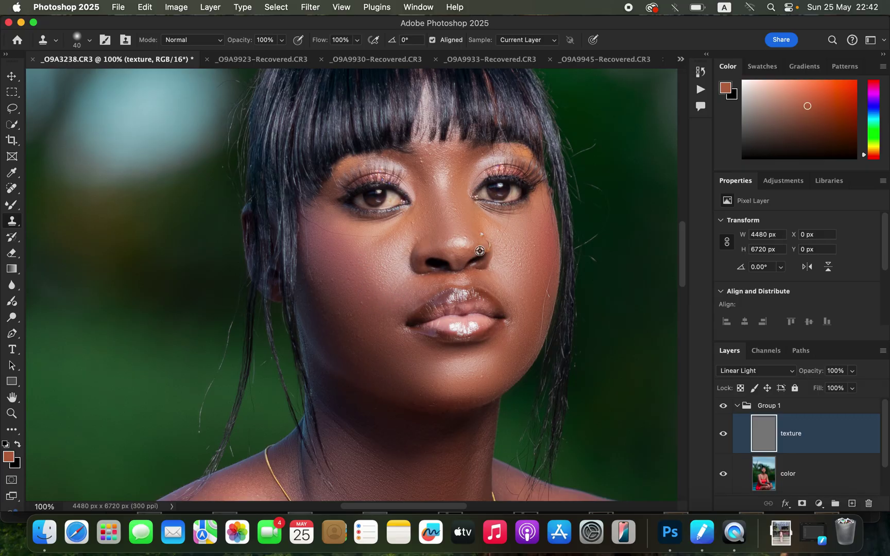
mouse_move(551, 260)
left_mouse_down()
mouse_move(547, 290)
mouse_move(540, 276)
mouse_move(545, 304)
mouse_move(536, 299)
mouse_move(539, 322)
mouse_move(524, 341)
left_mouse_up()
left_click_drag(434, 175, 422, 158)
left_click(338, 291)
left_click(355, 336, "alt")
left_click(332, 310)
Step: Collapse the retouching group and toggle its visibility to compare the whole portrait before and after
key("super+minus")
key("super+minus")
key("super+minus")
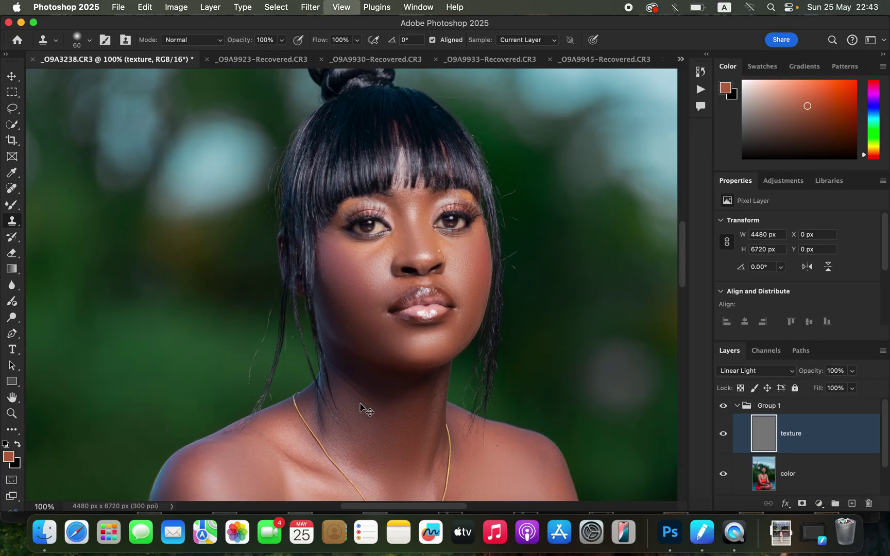
key("super+minus")
key("super+minus")
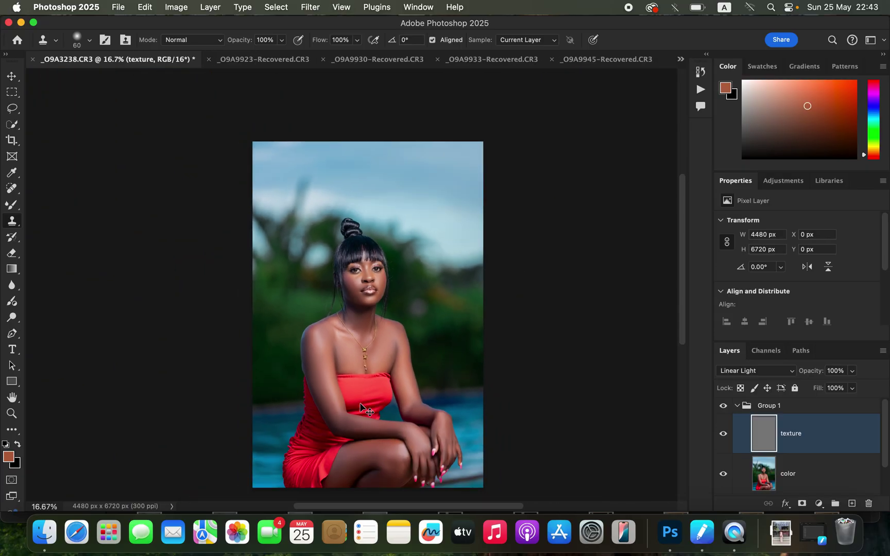
left_click(738, 406)
left_click(724, 406)
left_click(724, 407)
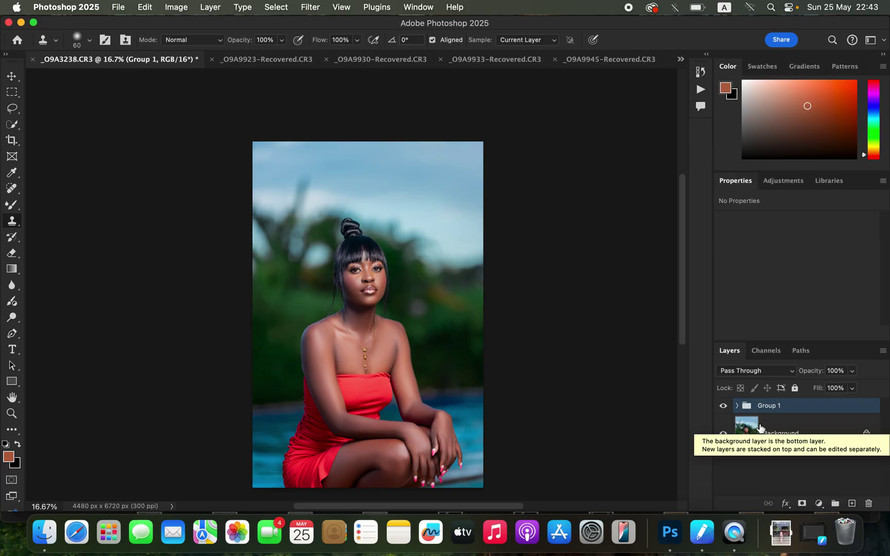
Step: Stamp all visible layers into a merged layer and add an empty layer above it in Color blend mode
key("super+alt+shift+e")
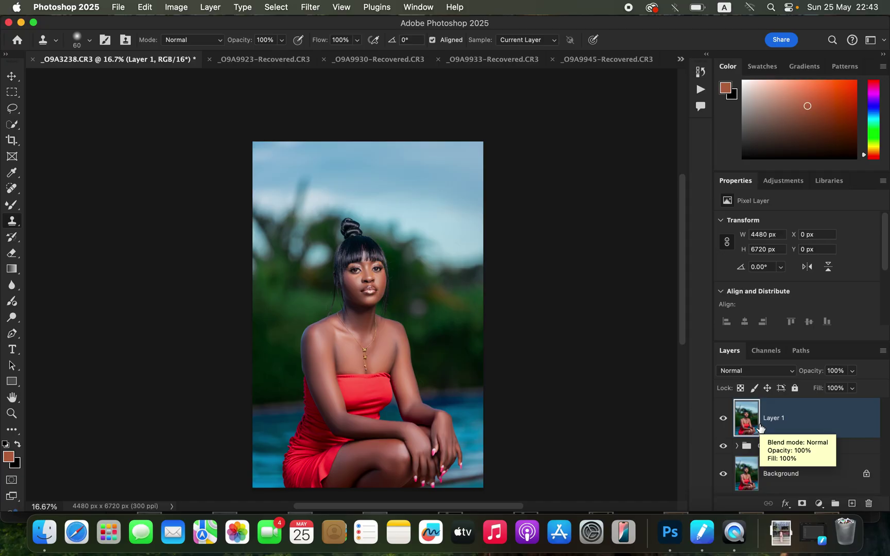
left_click(852, 505)
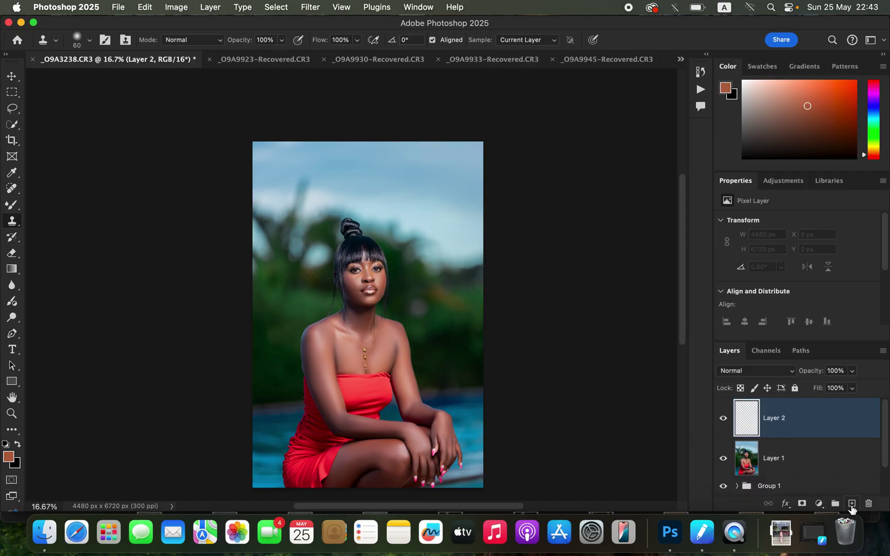
left_click(771, 377)
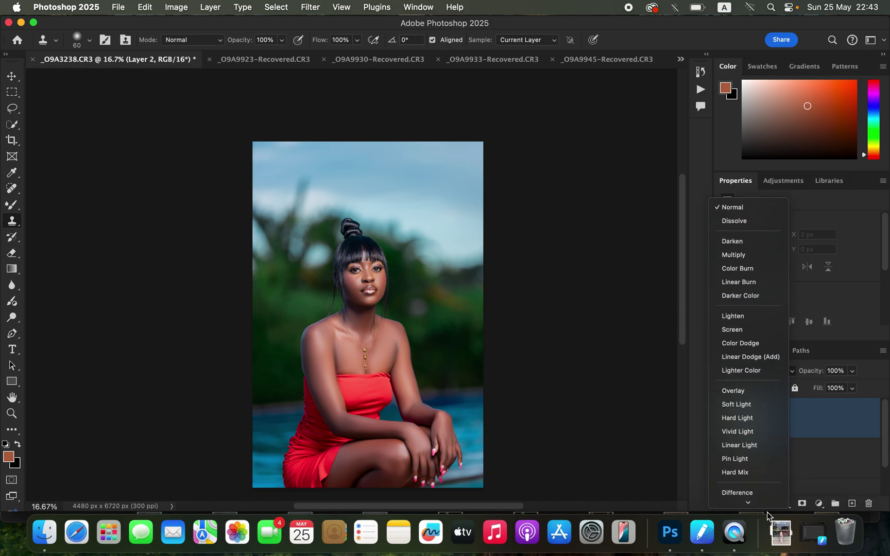
left_click(756, 485)
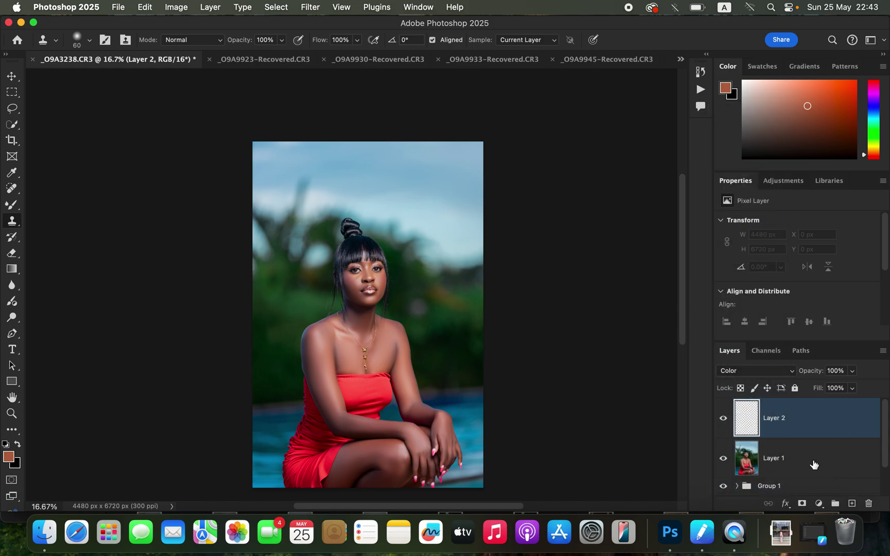
Step: Select the woman on the merged layer with the automatic subject selection
left_click(814, 465)
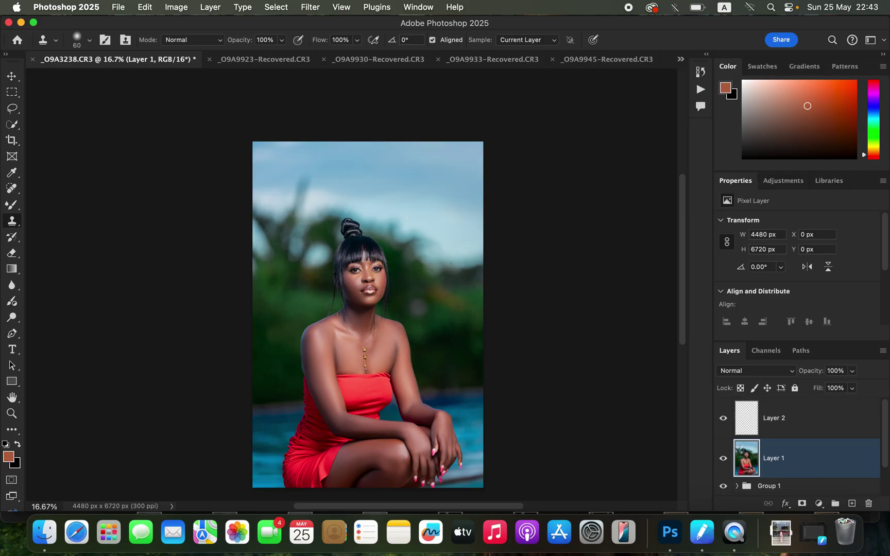
left_click(287, 7)
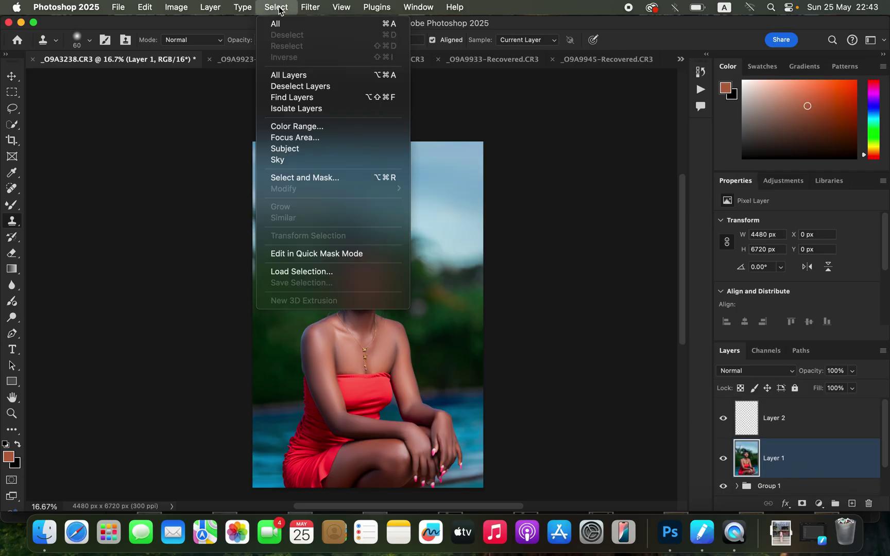
left_click(303, 159)
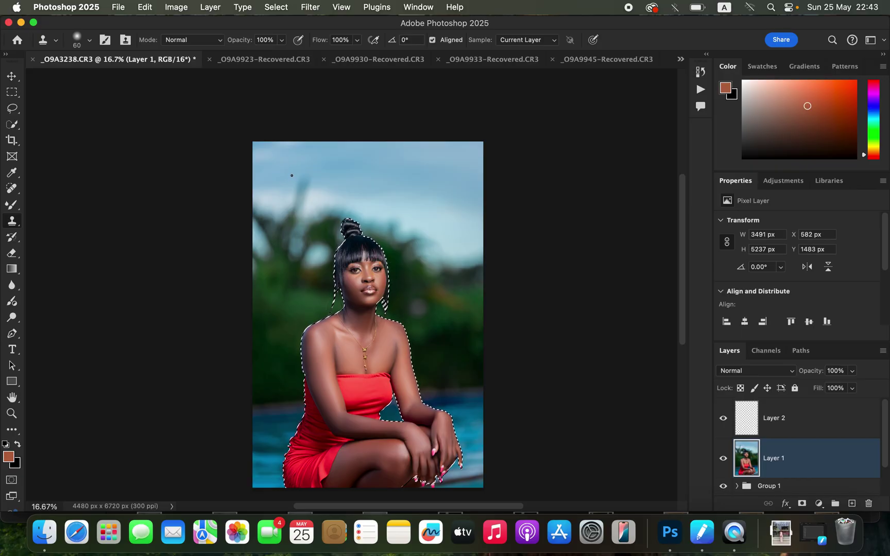
Step: Activate the Brush tool on the empty Color-mode layer with a Soft Round 400 px tip at 0% hardness
left_click(801, 422)
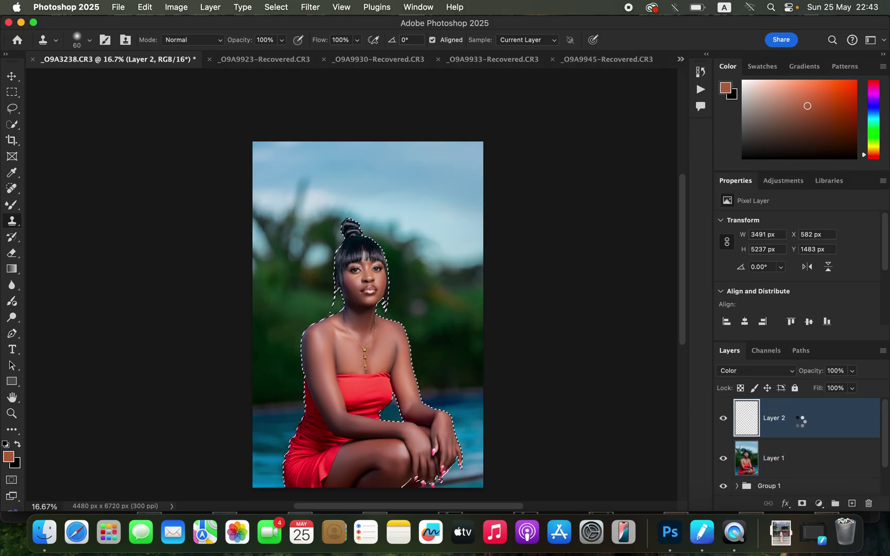
left_click(14, 206)
left_click_drag(15, 208, 50, 212)
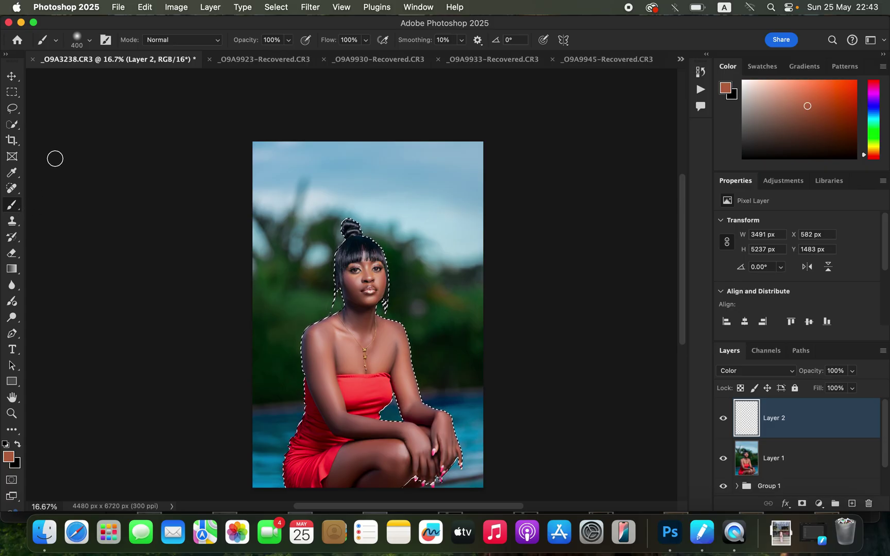
left_click(87, 44)
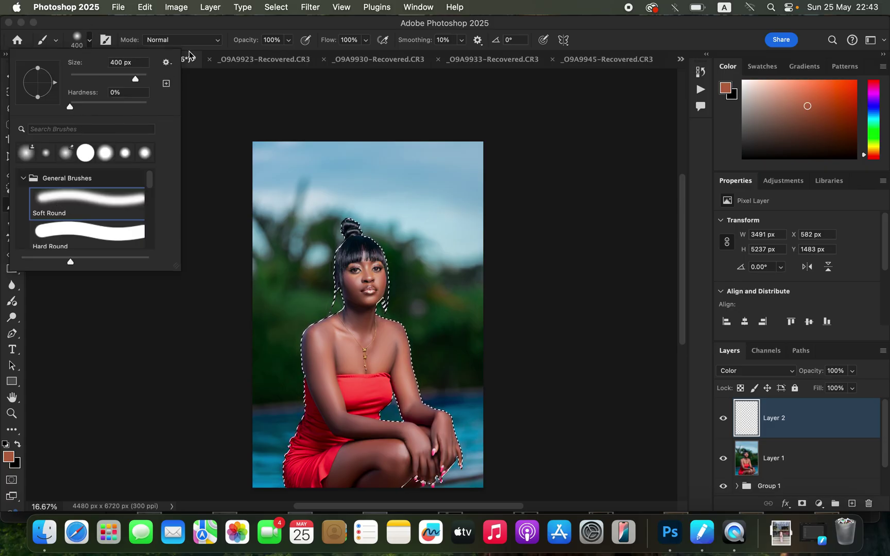
left_click(190, 24)
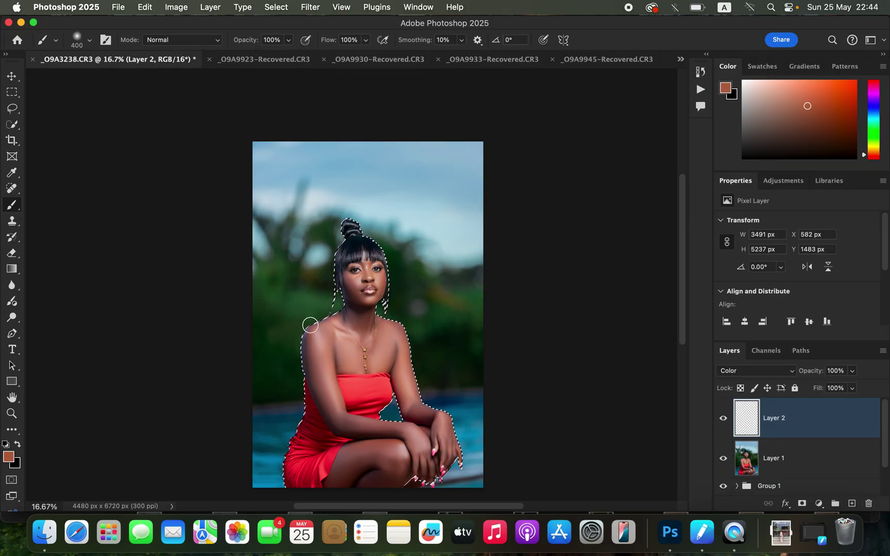
Step: Sample a warm mid-tone skin color from the lower face beside the mouth as the paint color
scroll(301, 375, "up", 3)
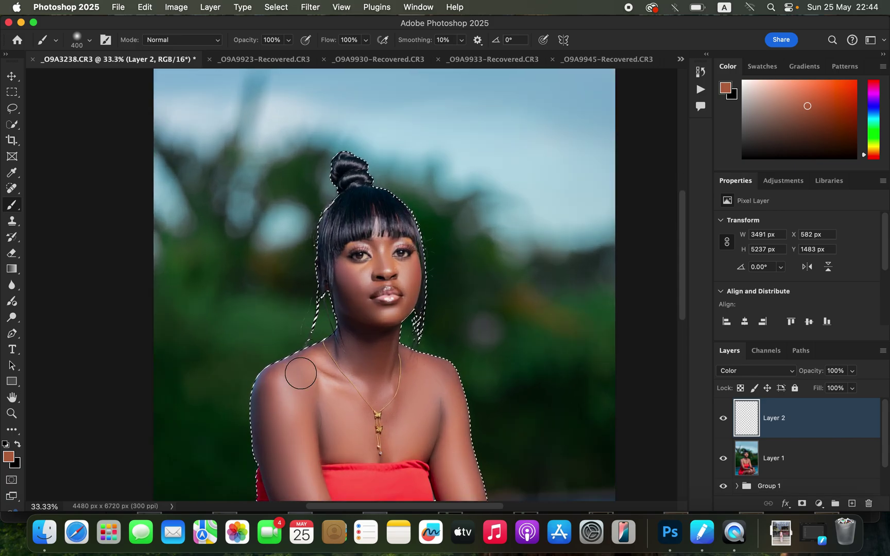
scroll(325, 221, "up", 2)
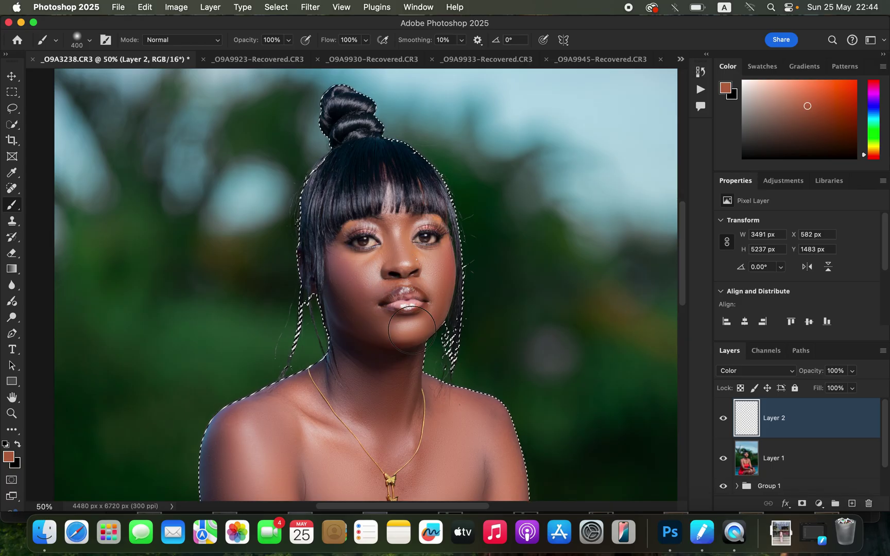
key("super+minus")
key("super+minus")
key("super+minus")
key("super+plus")
key("super+plus")
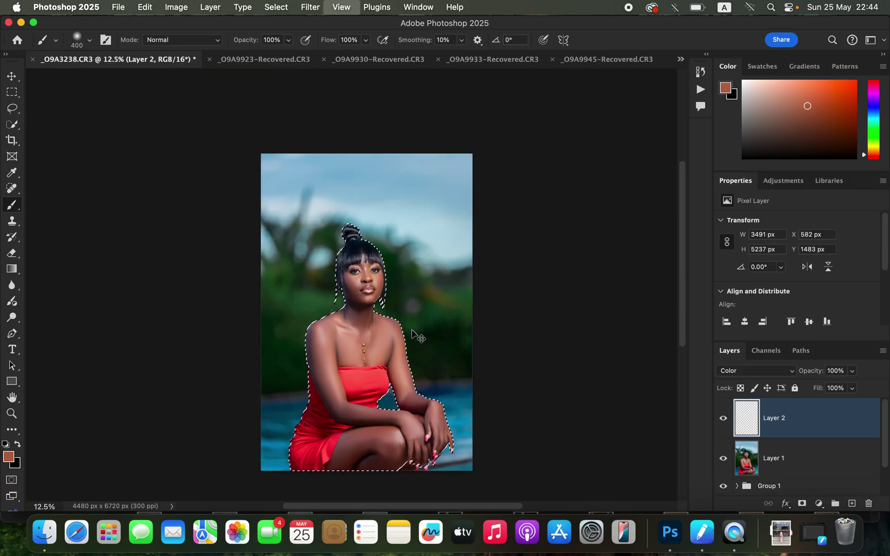
key("super+plus")
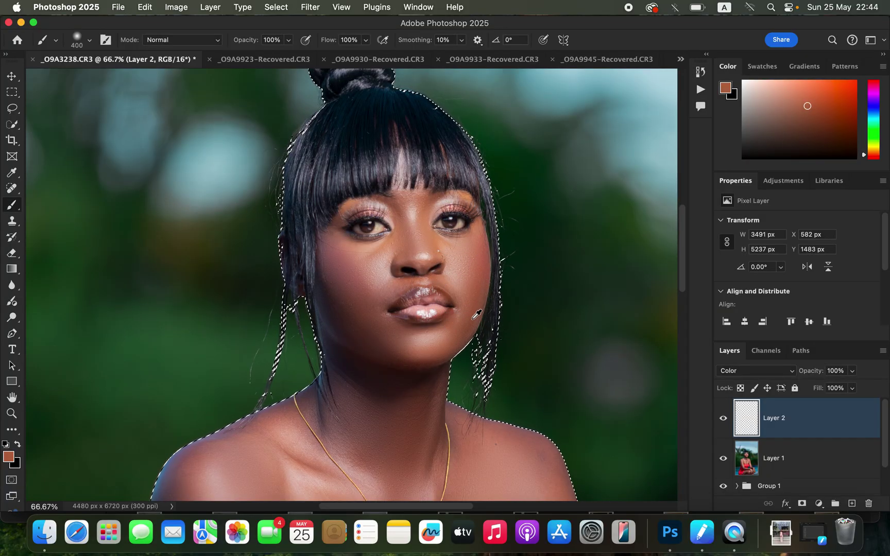
left_click(458, 326, "alt")
left_click(456, 327, "alt")
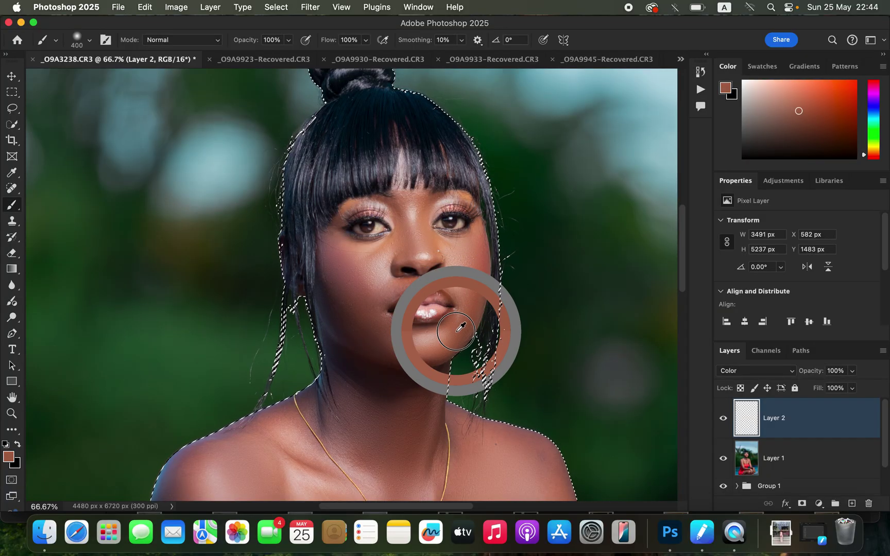
left_click(457, 328, "alt")
left_click(458, 330, "alt")
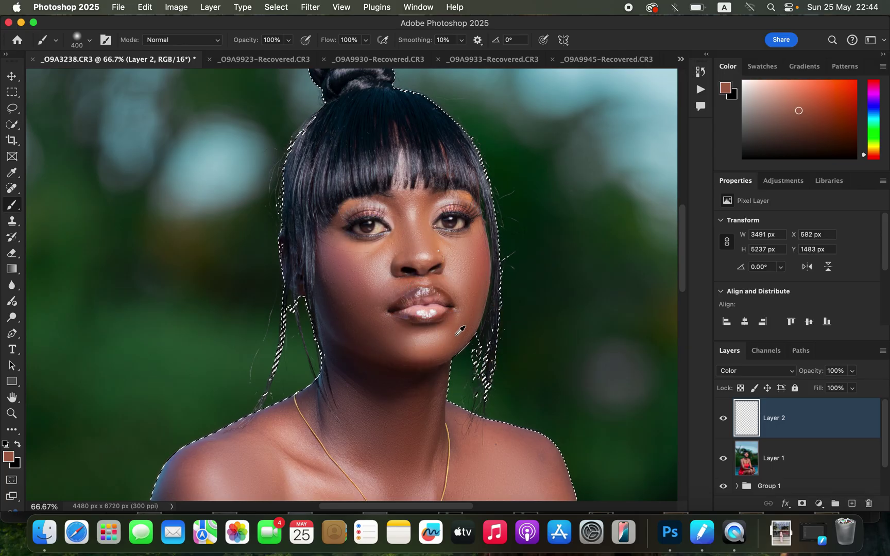
left_click(457, 333, "alt")
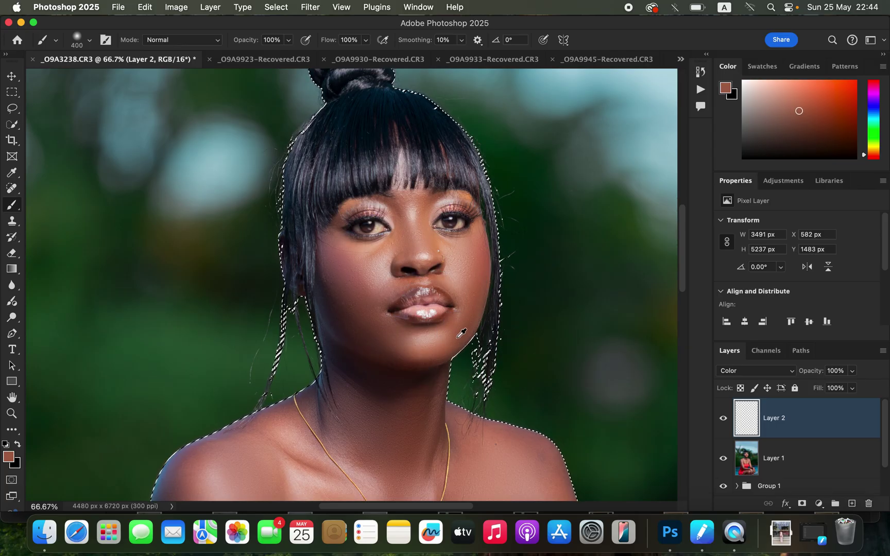
left_click(461, 333, "alt")
left_click(460, 332, "alt")
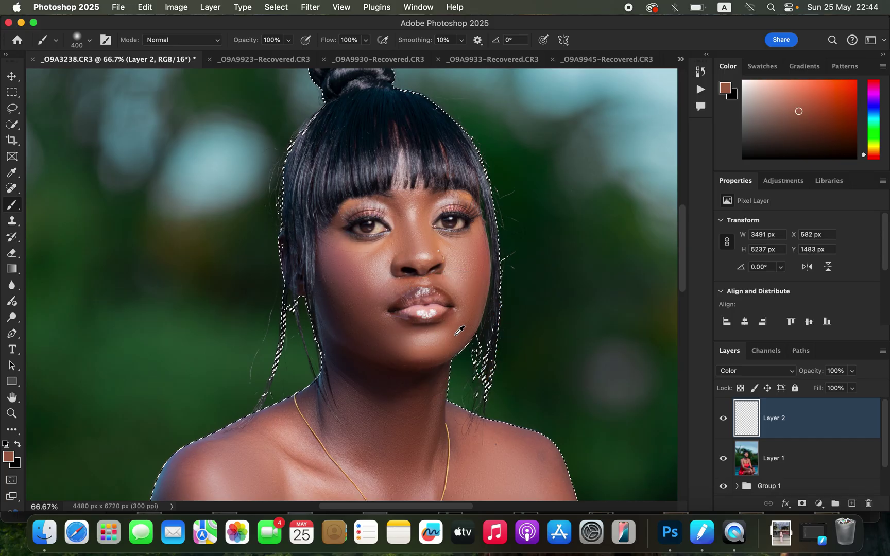
left_click(460, 332, "alt")
left_click(459, 332, "alt")
left_click(458, 333, "alt")
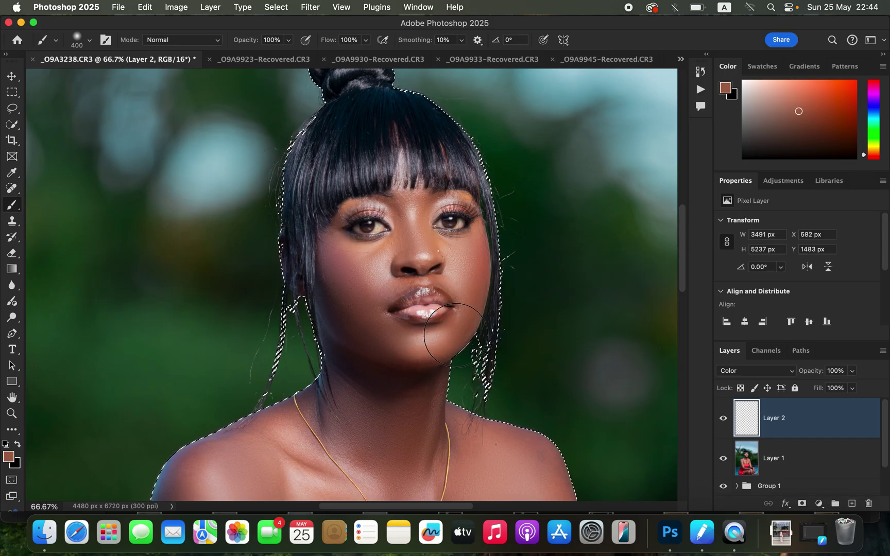
Step: Paint the sampled skin color over the face, neck, chest, shoulders and arms, using a 90 px tip around the eyes
mouse_move(361, 313)
left_mouse_down()
mouse_move(357, 265)
mouse_move(359, 293)
left_mouse_up()
key("super+minus")
key("super+minus")
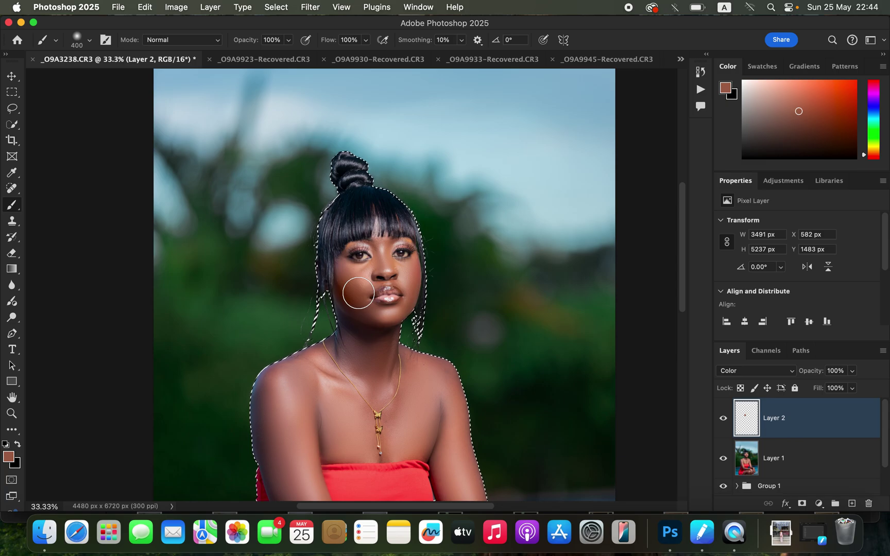
left_click(373, 382, "alt")
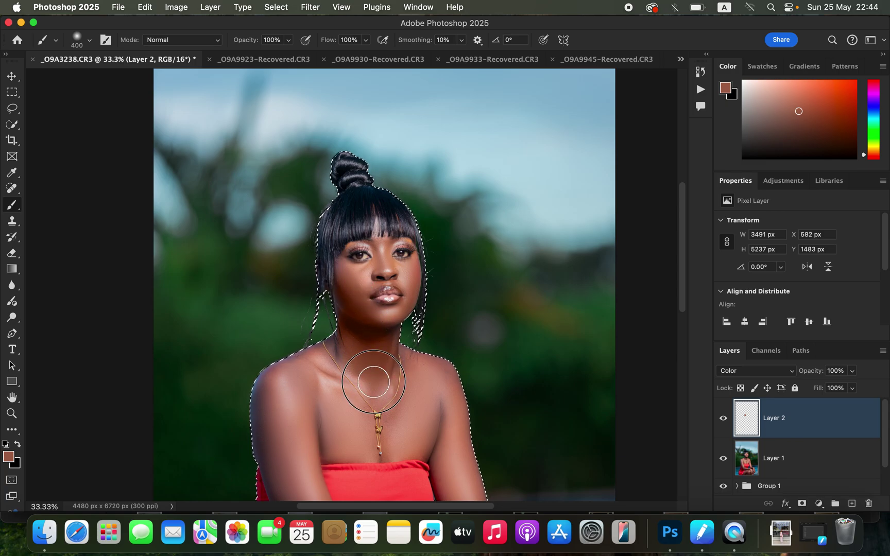
mouse_move(296, 396)
left_mouse_down()
mouse_move(330, 402)
mouse_move(331, 429)
mouse_move(354, 438)
mouse_move(387, 428)
mouse_move(418, 398)
mouse_move(408, 376)
mouse_move(416, 377)
mouse_move(439, 399)
mouse_move(455, 457)
mouse_move(425, 397)
mouse_move(320, 381)
mouse_move(281, 416)
mouse_move(279, 384)
mouse_move(273, 430)
mouse_move(311, 443)
mouse_move(322, 476)
mouse_move(304, 374)
mouse_move(345, 367)
left_mouse_up()
key("super+minus")
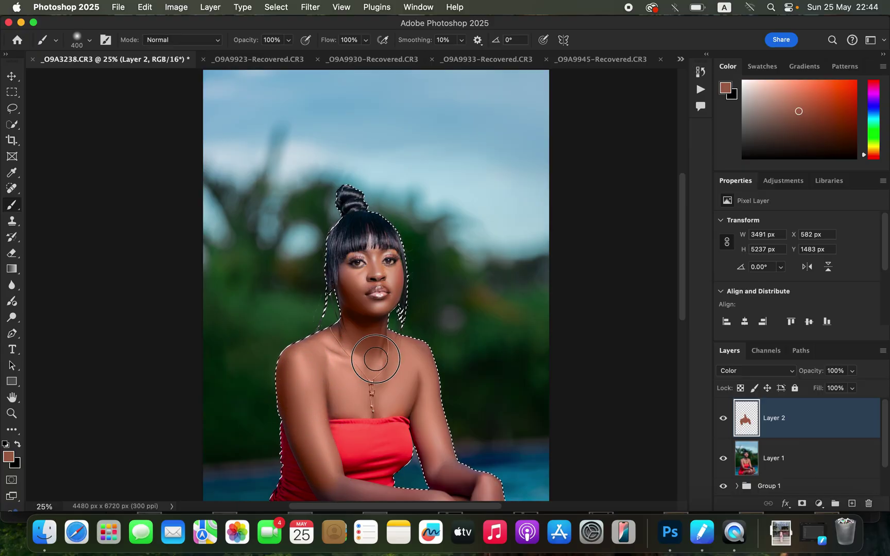
mouse_move(408, 373)
left_mouse_down()
mouse_move(412, 347)
mouse_move(421, 351)
mouse_move(440, 466)
mouse_move(478, 482)
mouse_move(460, 451)
left_mouse_up()
key("super+minus")
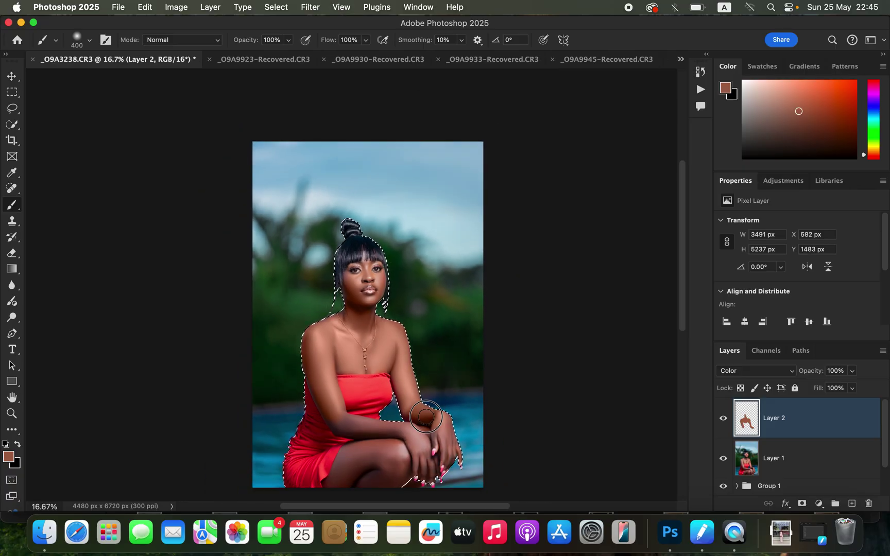
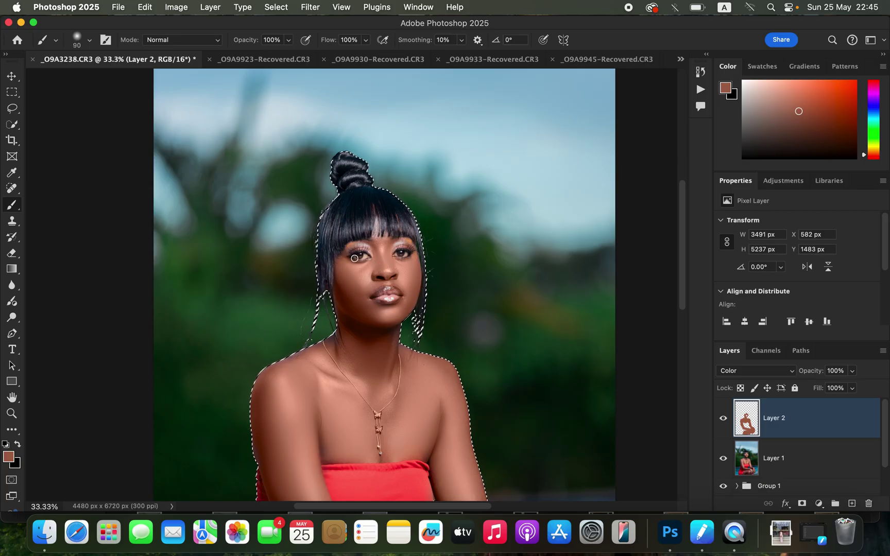
left_click_drag(342, 252, 366, 245)
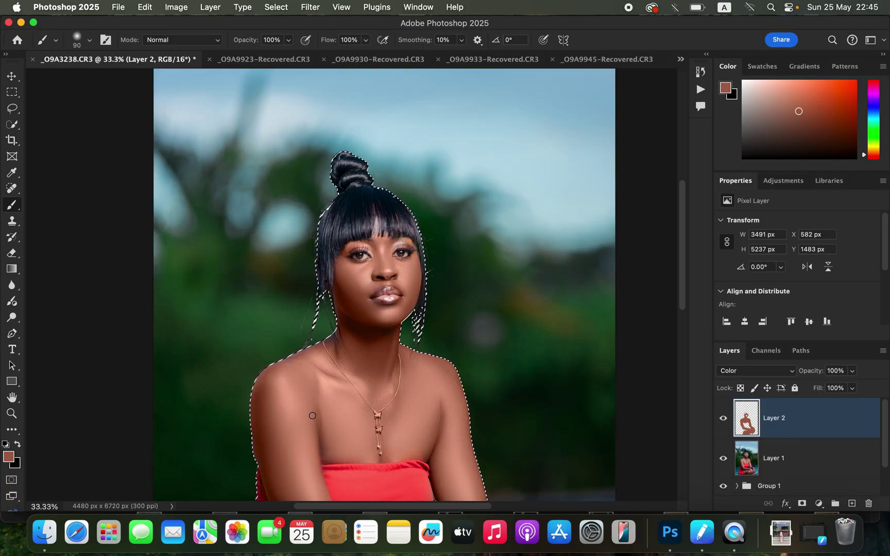
Step: Remove the subject selection and paint the skin color onto the missed leg areas below the fingers and beside the dress hem
scroll(314, 335, "down", 5)
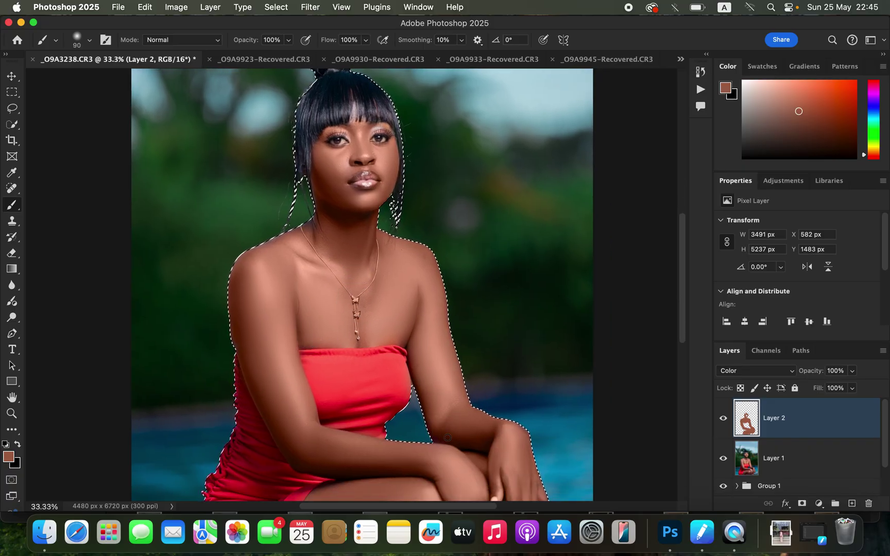
key("super+equal")
key("super+equal")
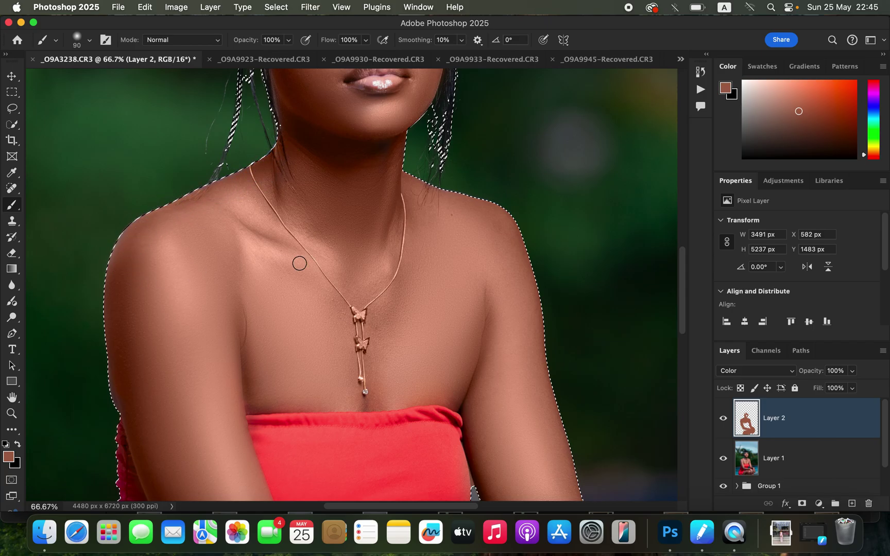
scroll(487, 350, "down", 10)
scroll(446, 255, "down", 3)
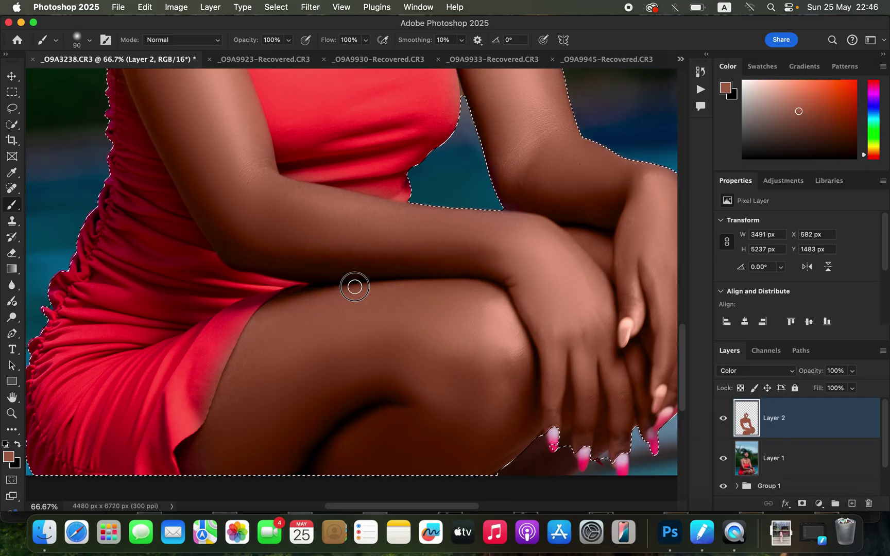
scroll(501, 243, "down", 3)
scroll(501, 242, "down", 5)
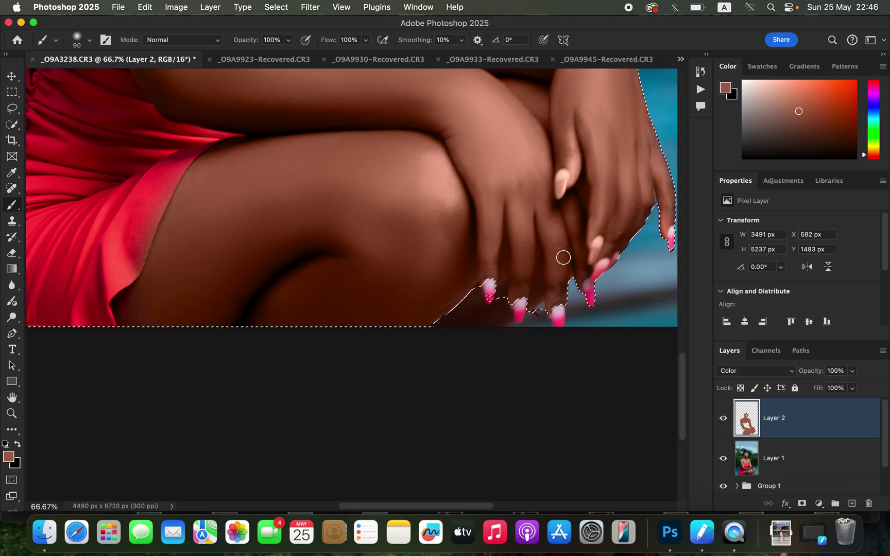
key("super+d")
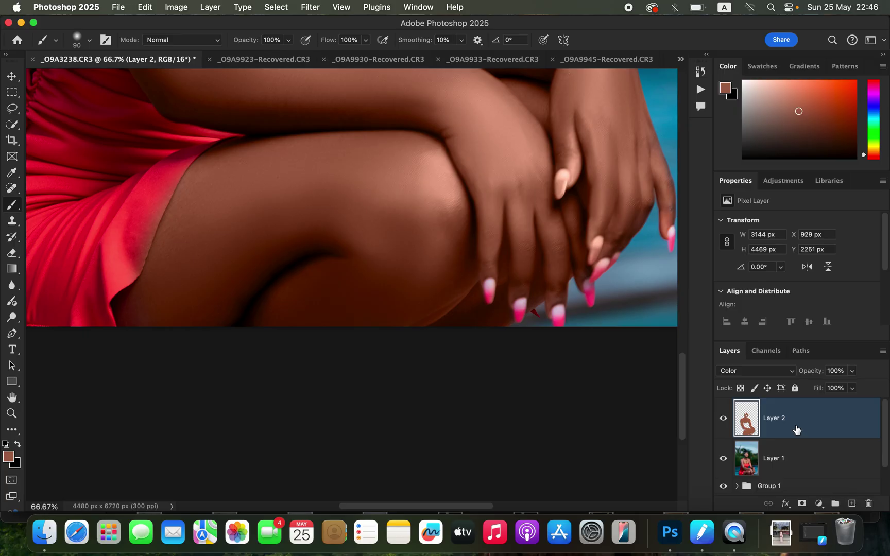
mouse_move(135, 315)
left_mouse_down()
mouse_move(123, 310)
mouse_move(135, 322)
mouse_move(149, 316)
left_mouse_up()
Step: Paint the skin color over the ear, eyelids and remaining uneven patches of the face with a smaller brush
scroll(316, 164, "up", 15)
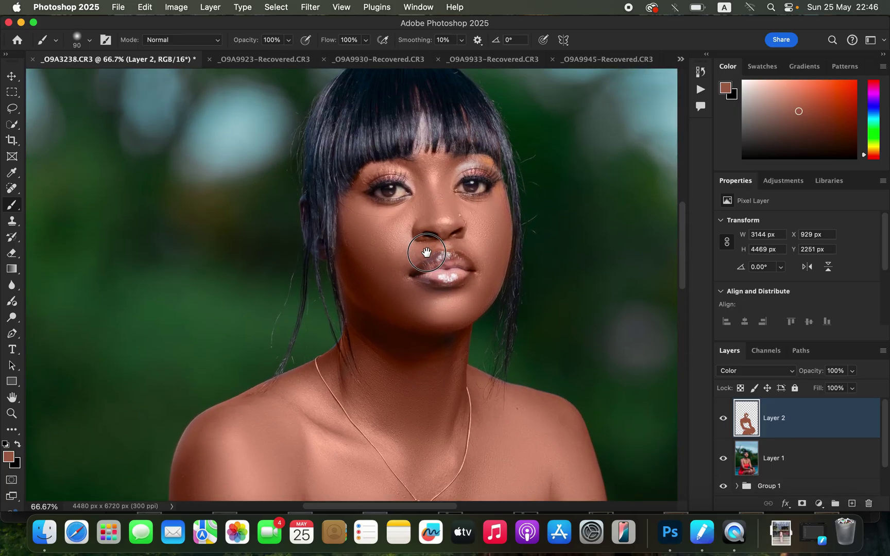
scroll(426, 251, "up", 3)
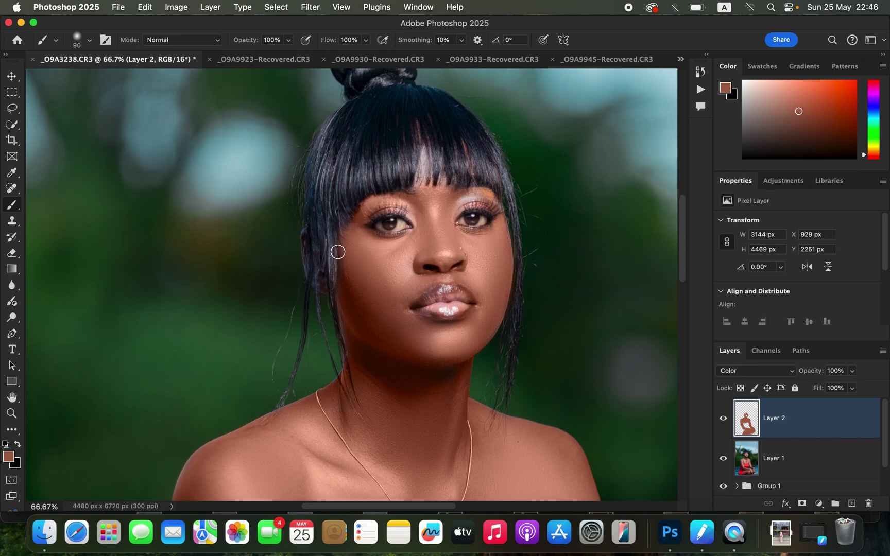
key("bracketleft")
key("bracketleft")
key("bracketleft")
mouse_move(306, 240)
left_mouse_down()
mouse_move(323, 283)
mouse_move(308, 261)
mouse_move(309, 269)
mouse_move(325, 288)
left_mouse_up()
left_click_drag(351, 222, 344, 247)
mouse_move(474, 195)
left_mouse_down()
mouse_move(505, 219)
mouse_move(501, 310)
mouse_move(490, 328)
left_mouse_up()
mouse_move(383, 316)
left_mouse_down()
mouse_move(348, 326)
mouse_move(352, 352)
mouse_move(407, 361)
left_mouse_up()
Step: Erase the skin color from the gold necklace pendants on the paint layer
left_click(12, 254)
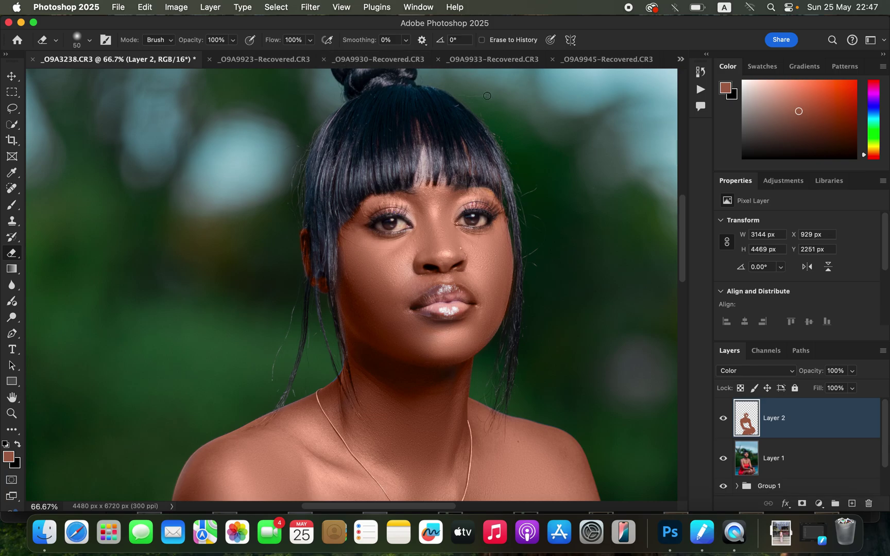
scroll(447, 345, "down", 7)
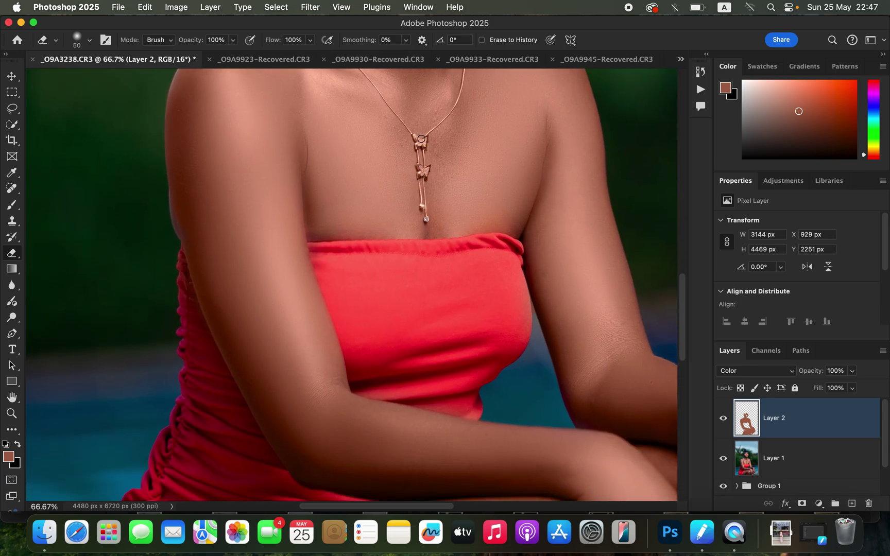
mouse_move(422, 139)
left_mouse_down()
mouse_move(426, 173)
mouse_move(418, 170)
mouse_move(428, 173)
left_mouse_up()
Step: Erase the skin color that spilled onto the dress hem and the pink fingernails
left_click_drag(443, 348, 388, 143)
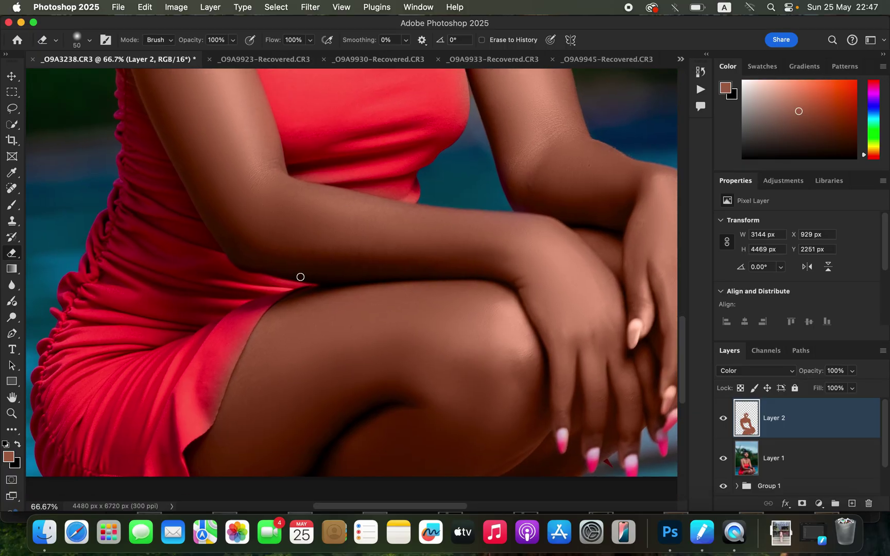
mouse_move(258, 316)
left_mouse_down()
mouse_move(206, 424)
mouse_move(183, 443)
mouse_move(247, 314)
mouse_move(249, 326)
left_mouse_up()
scroll(535, 296, "right", 5)
scroll(546, 268, "down", 5)
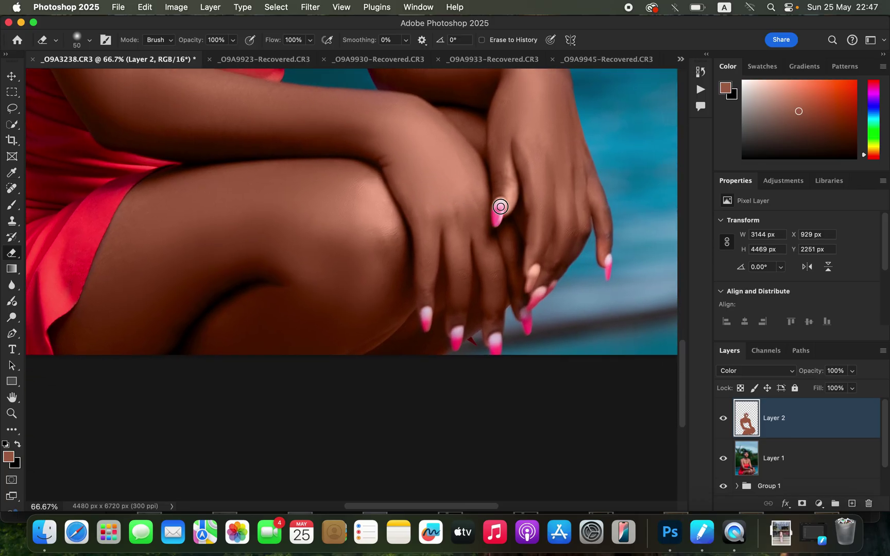
mouse_move(550, 284)
left_mouse_down()
mouse_move(533, 270)
mouse_move(525, 294)
left_mouse_up()
mouse_move(434, 323)
left_mouse_down()
mouse_move(429, 316)
mouse_move(427, 324)
left_mouse_up()
Step: Lower the opacity of the Color-mode paint layer to 88% while judging the whole portrait
key("super+minus")
key("super+minus")
key("super+minus")
key("super+minus")
key("super+minus")
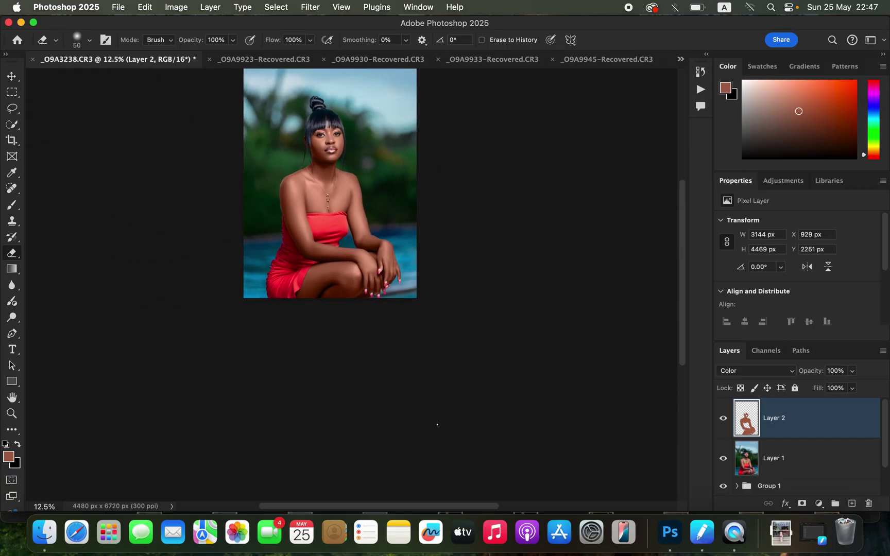
left_click_drag(434, 347, 466, 409)
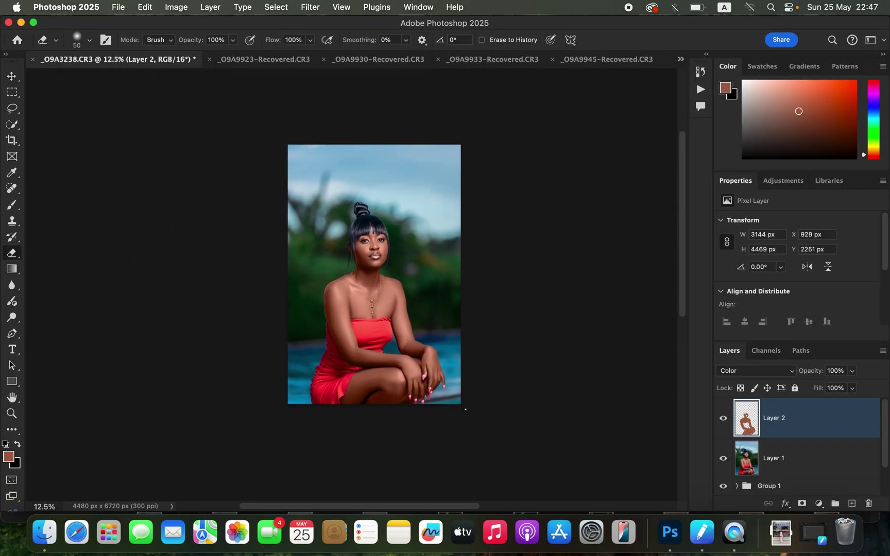
key("super+plus")
key("super+plus")
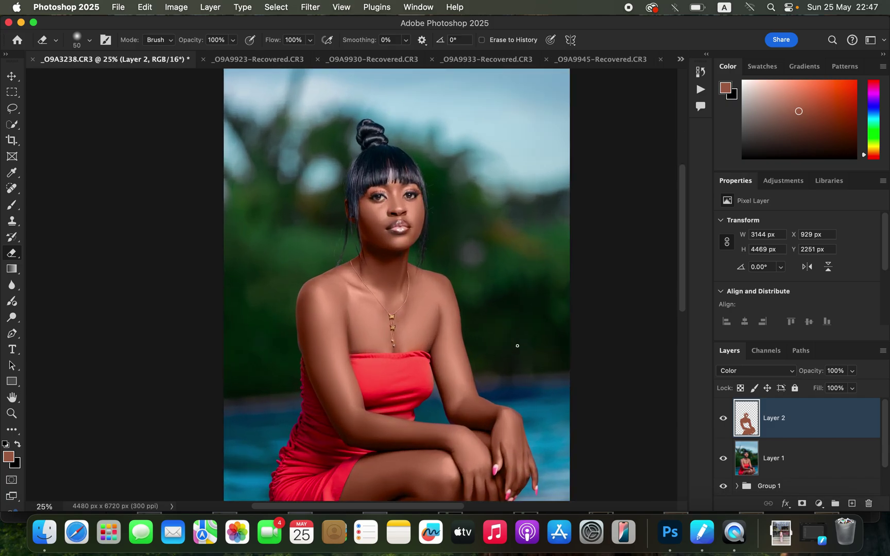
left_click_drag(685, 304, 695, 376)
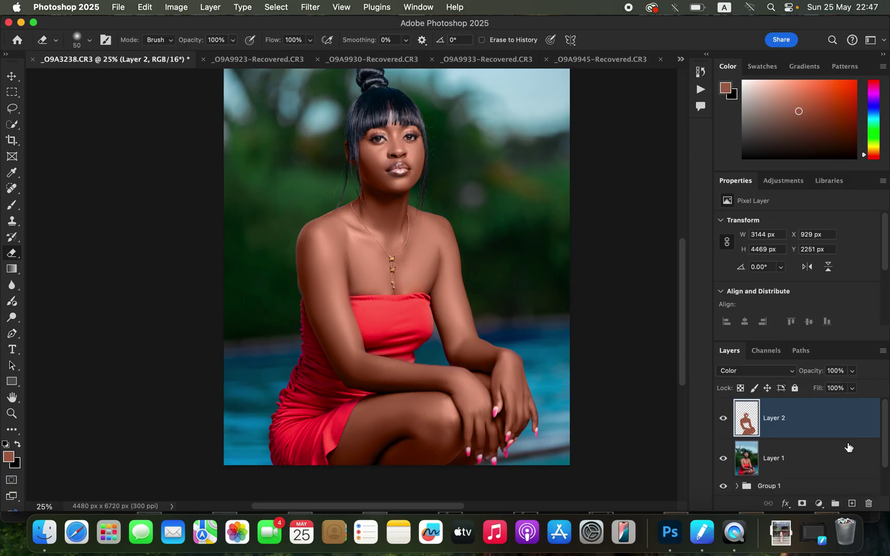
left_click(853, 372)
left_click_drag(852, 391, 847, 391)
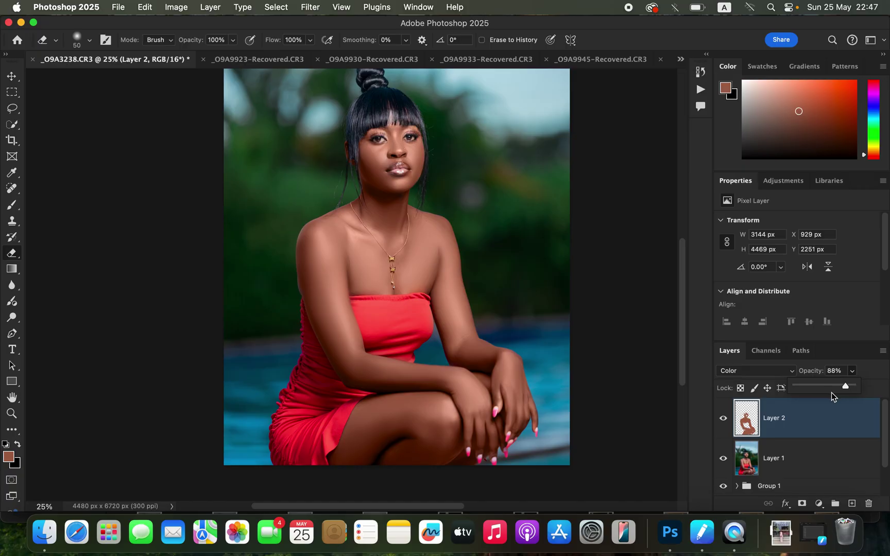
Step: Add a Levels adjustment layer with the black input level at 6 and compare the portrait with and without it
left_click(819, 503)
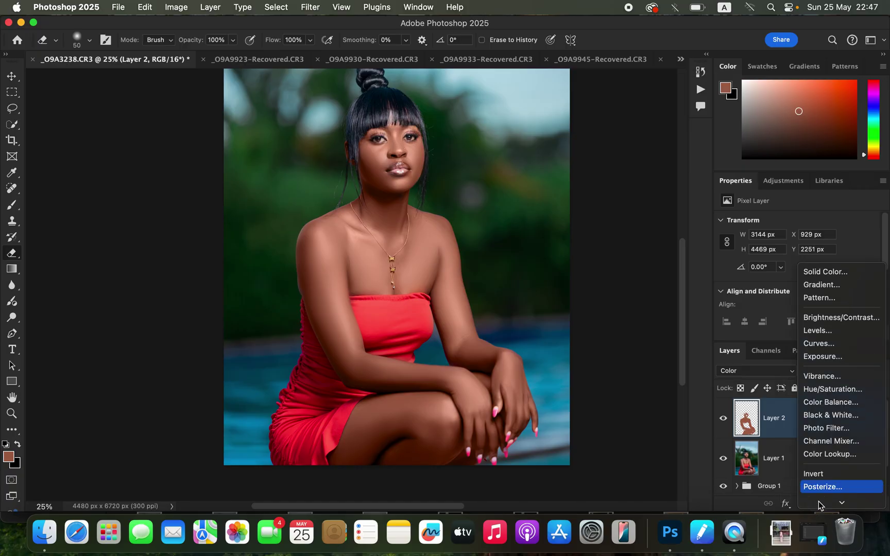
scroll(820, 503, "down", 1)
left_click(821, 320)
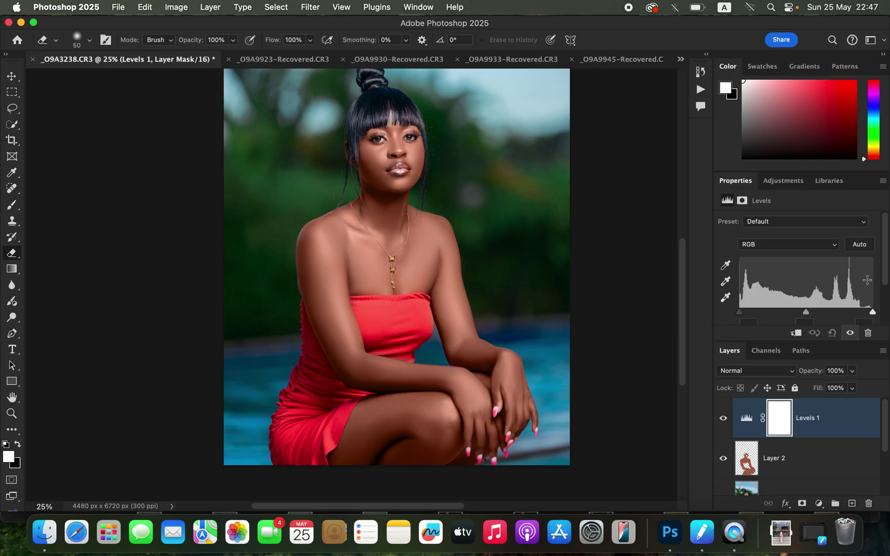
scroll(887, 284, "down", 2)
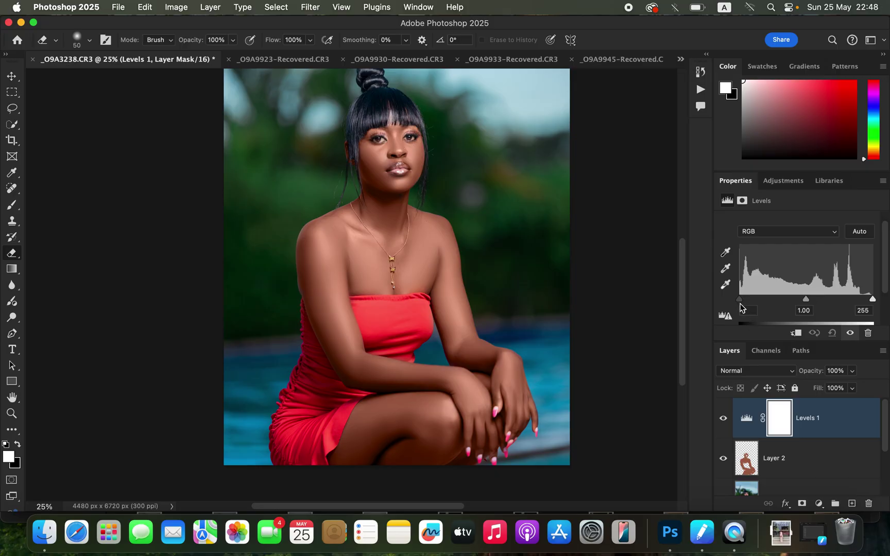
left_click_drag(743, 305, 742, 305)
left_click(724, 419)
left_click(724, 419)
left_click(724, 422)
left_click(725, 422)
key("super+minus")
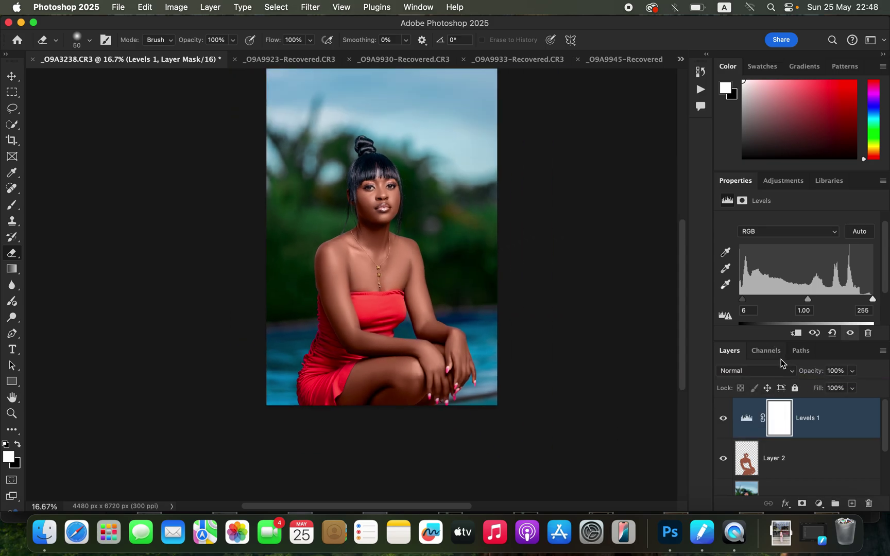
Step: Add a Hue/Saturation adjustment layer and slightly lower the lightness of the Reds
left_click(818, 504)
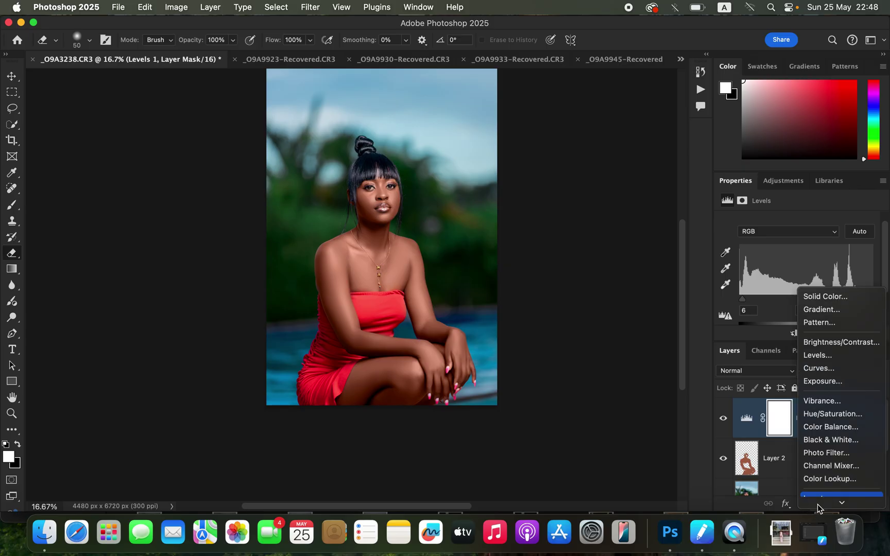
left_click(825, 381)
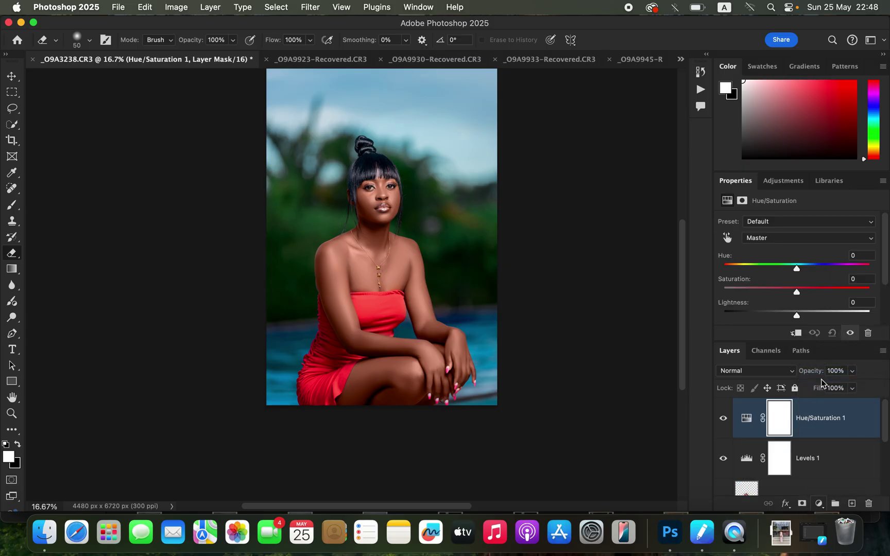
left_click(803, 236)
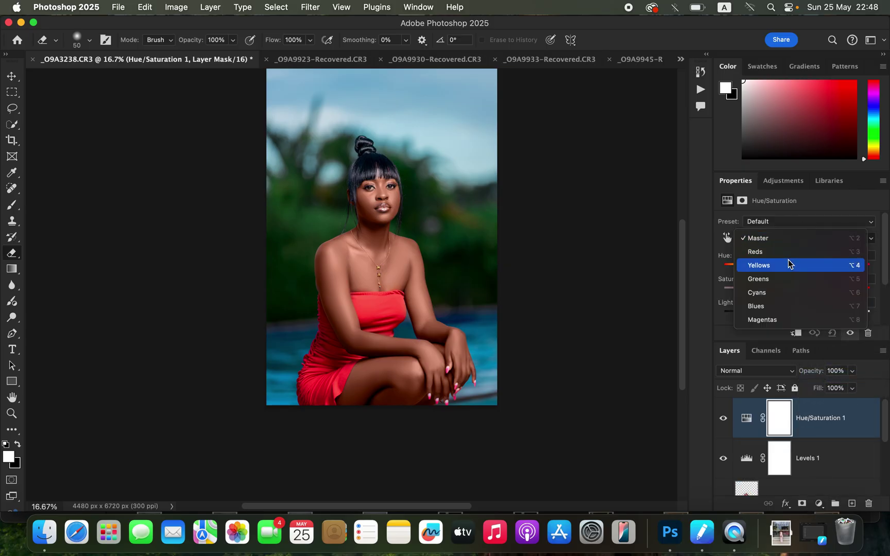
left_click(788, 252)
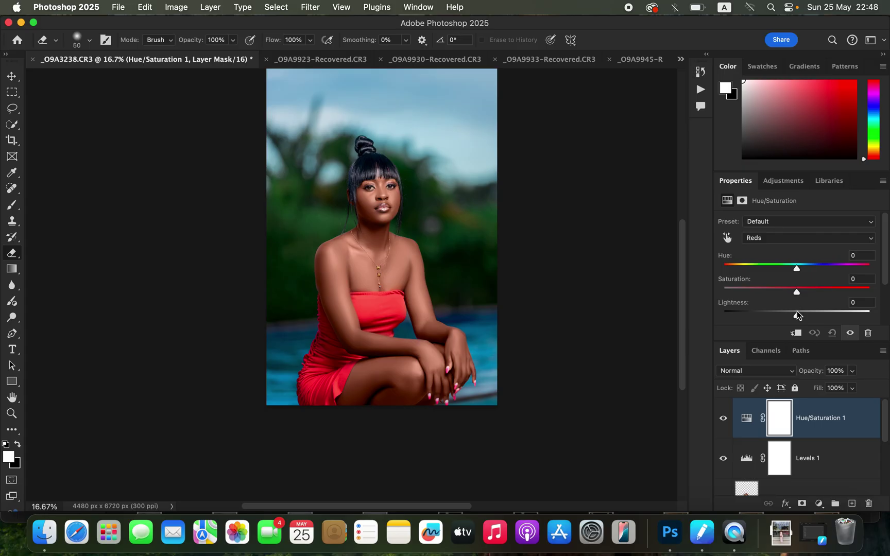
left_click_drag(797, 316, 791, 316)
Step: Add a Selective Color adjustment layer and set Cyan to +3% in the Blacks
left_click(819, 504)
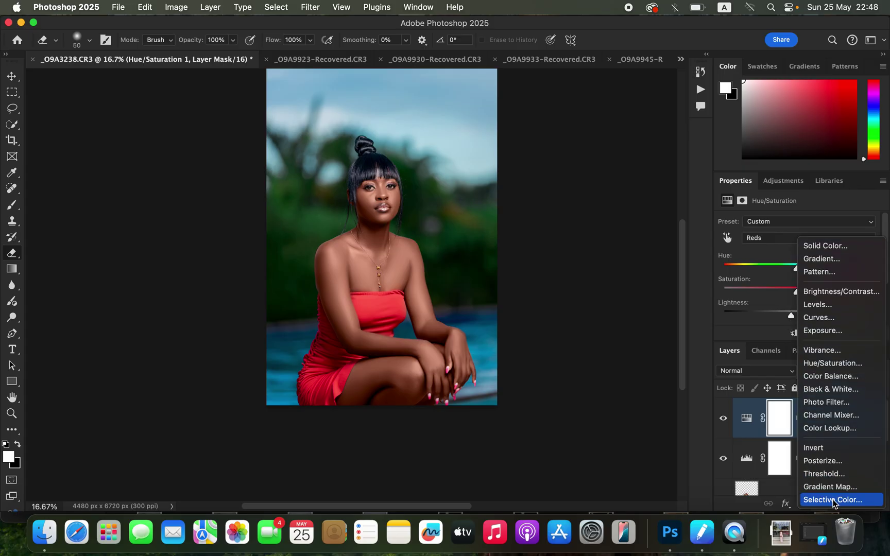
left_click(834, 501)
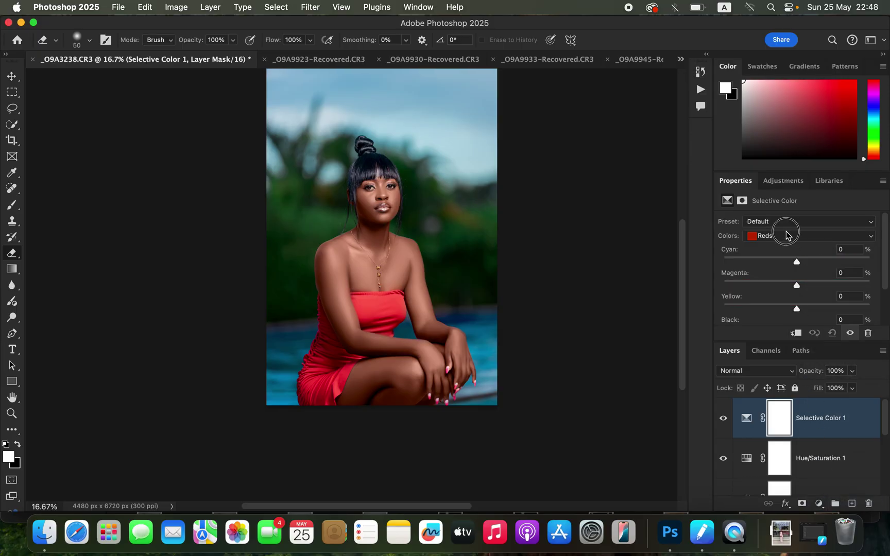
left_click(788, 236)
left_click(793, 309)
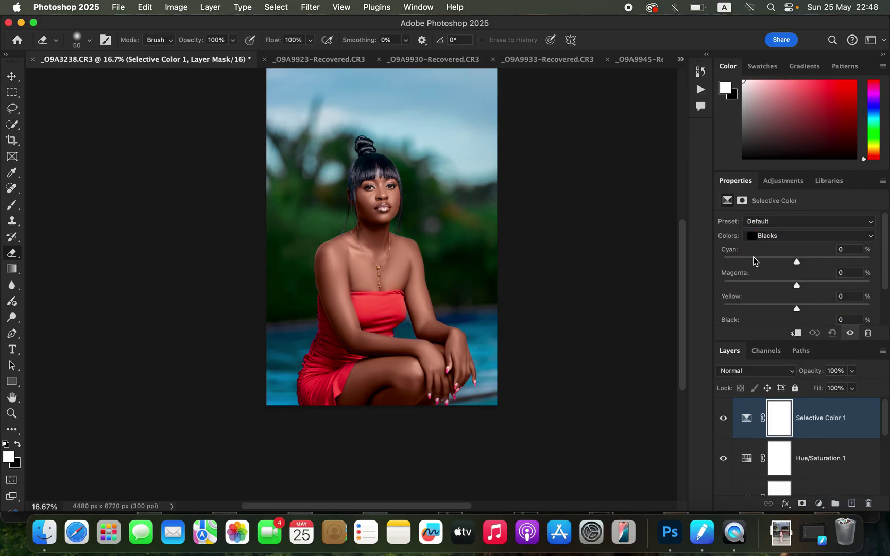
mouse_move(798, 263)
left_mouse_down()
mouse_move(819, 263)
mouse_move(800, 264)
left_mouse_up()
Step: In the Blues of the Selective Color layer, set Black to -7% and adjust the Magenta amount
left_click(789, 236)
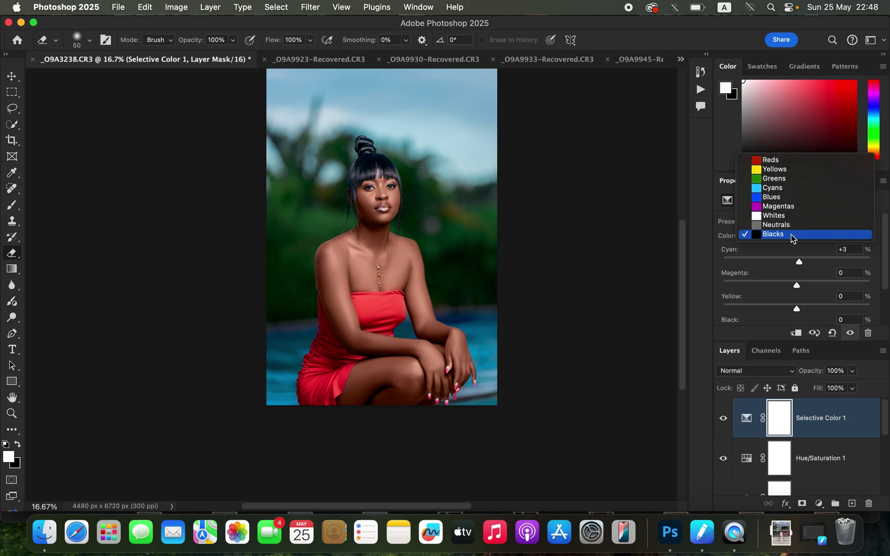
left_click(787, 198)
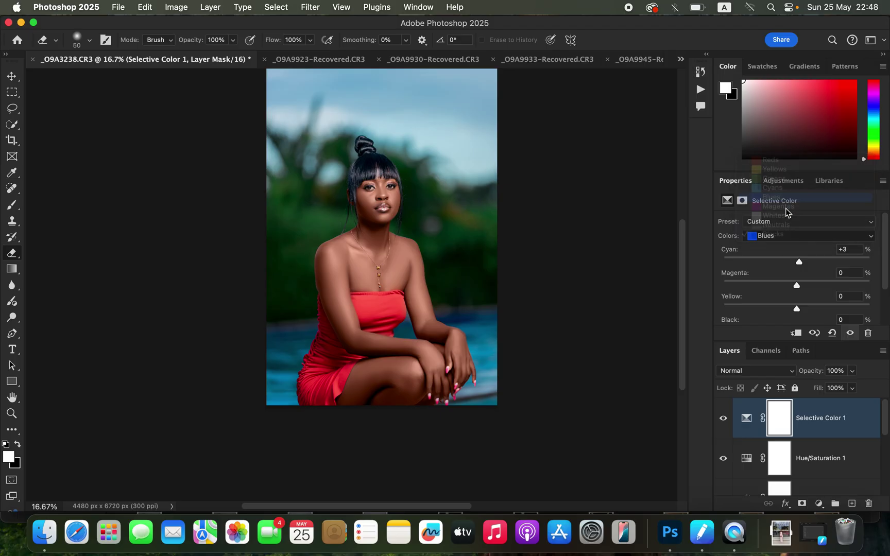
scroll(887, 281, "down", 2)
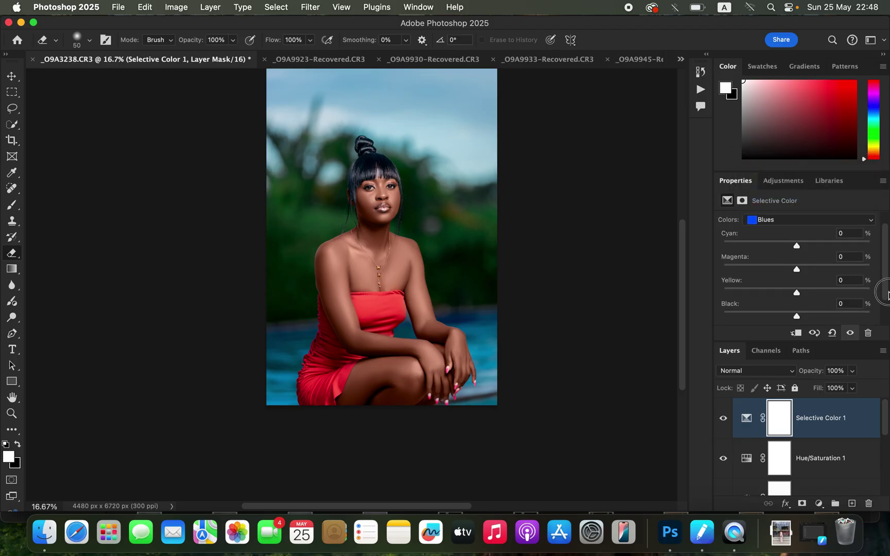
left_click_drag(797, 308, 794, 309)
left_click_drag(758, 308, 794, 305)
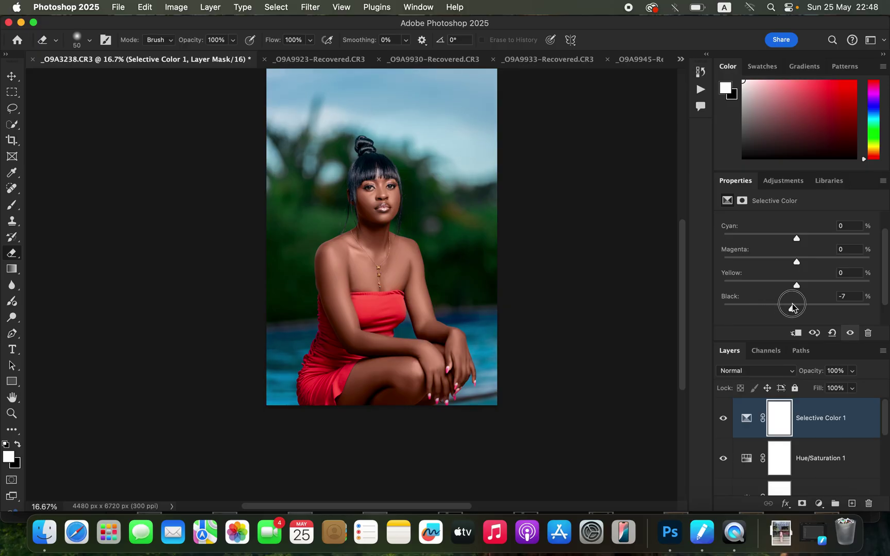
mouse_move(797, 262)
left_mouse_down()
mouse_move(830, 258)
mouse_move(753, 254)
mouse_move(798, 263)
left_mouse_up()
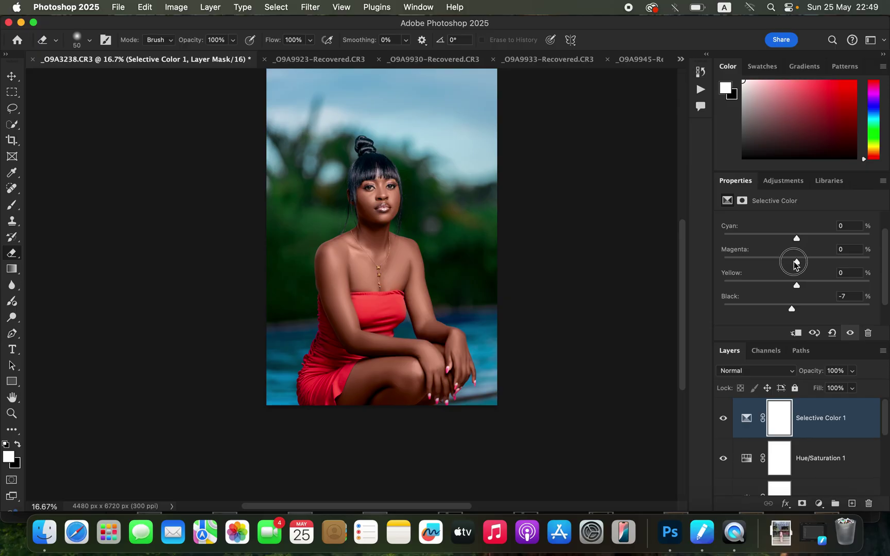
left_click(808, 260)
left_click(785, 261)
left_click_drag(785, 263, 787, 257)
Step: Add a second Hue/Saturation layer with Master saturation at -77 and invert its mask to hide the effect
left_click(819, 502)
left_click(832, 367)
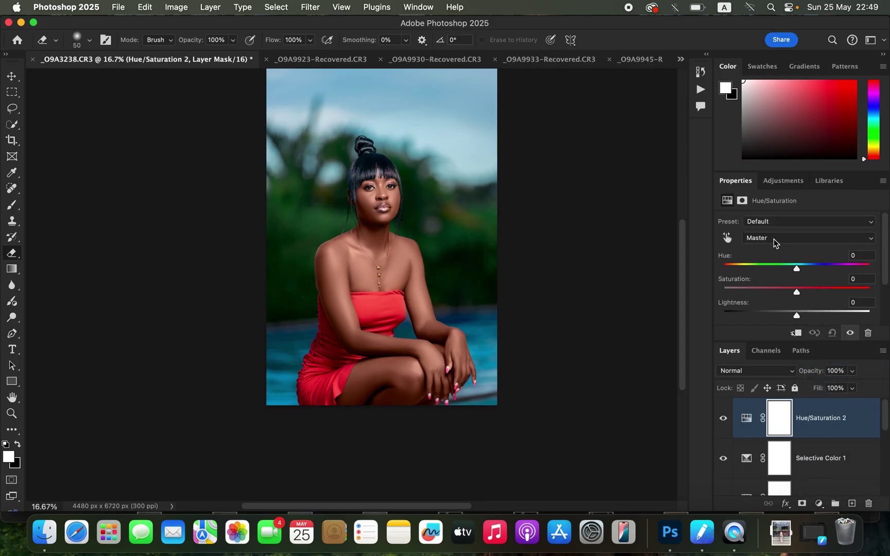
left_click_drag(797, 292, 741, 290)
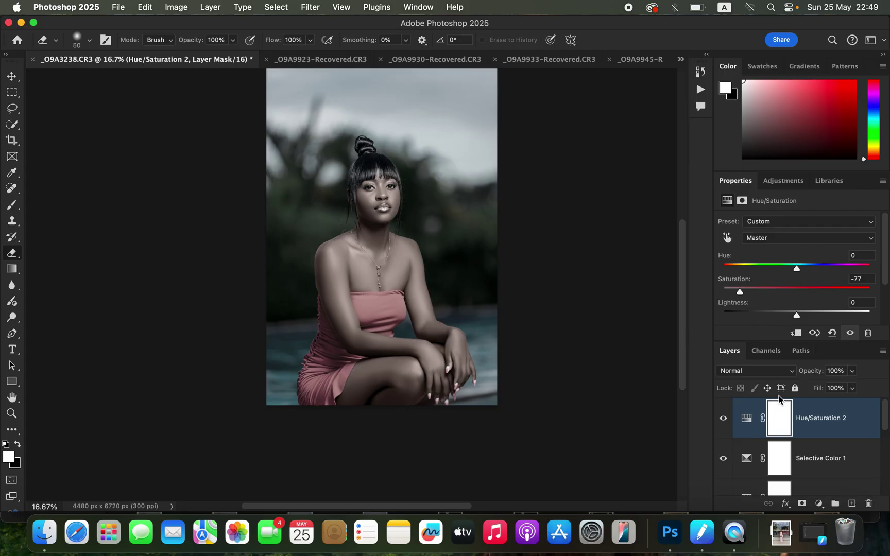
key("super+i")
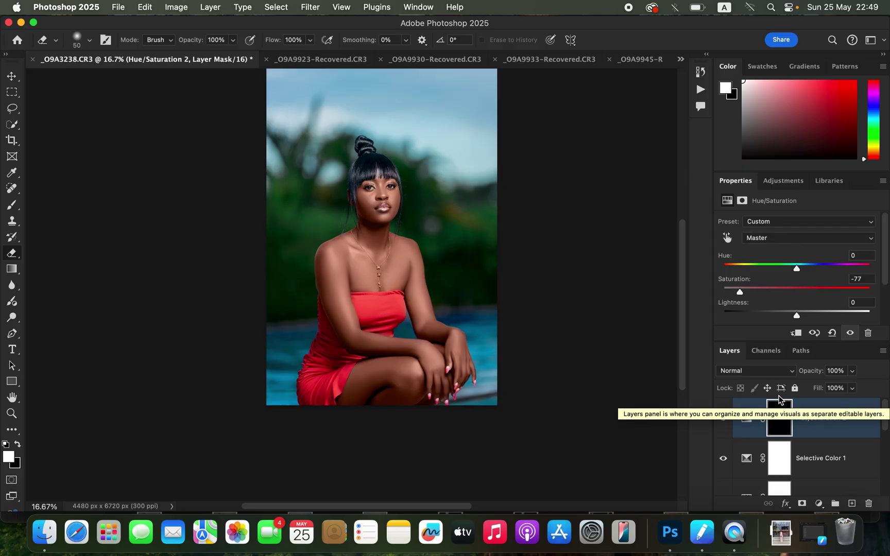
Step: Paint white with the size 40 brush on the desaturation layer's mask over the whites of both eyes
left_click(12, 205)
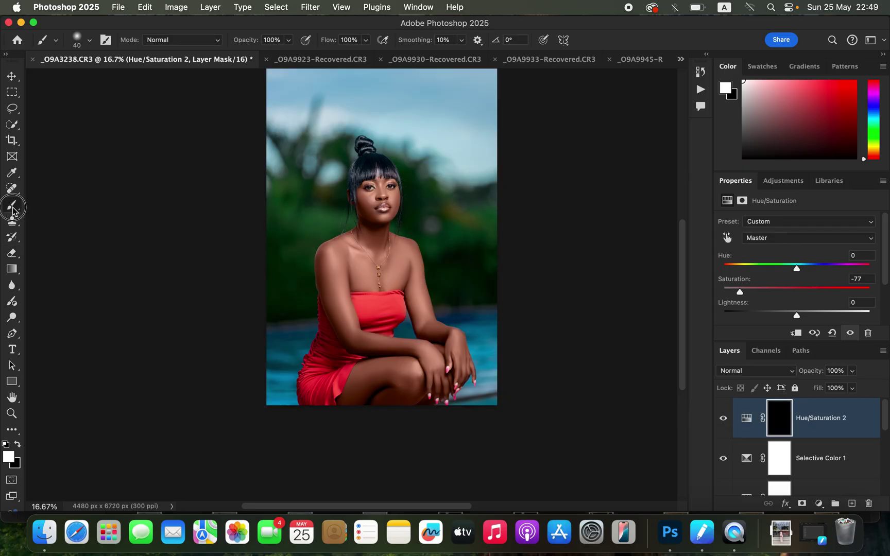
left_click(18, 444)
left_click(18, 444)
key("super+equal")
key("super+equal")
key("super+equal")
key("super+equal")
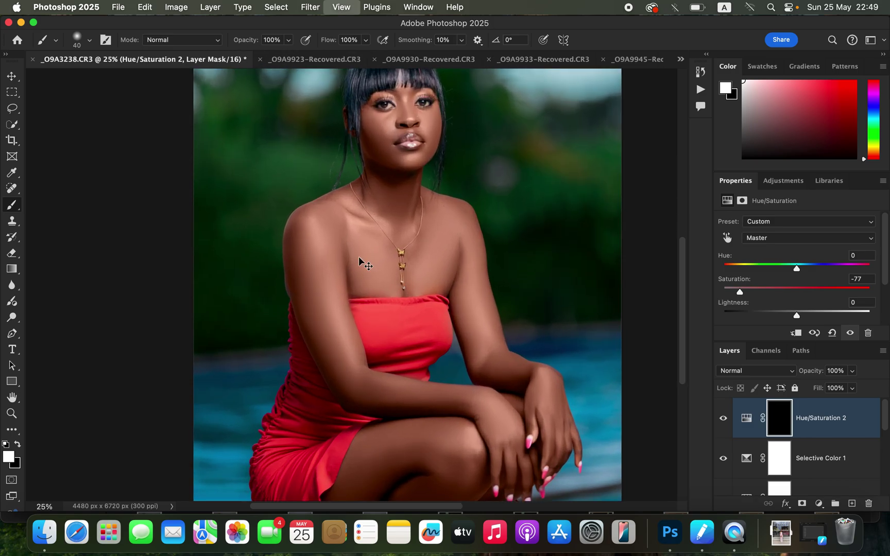
scroll(422, 250, "up", 10)
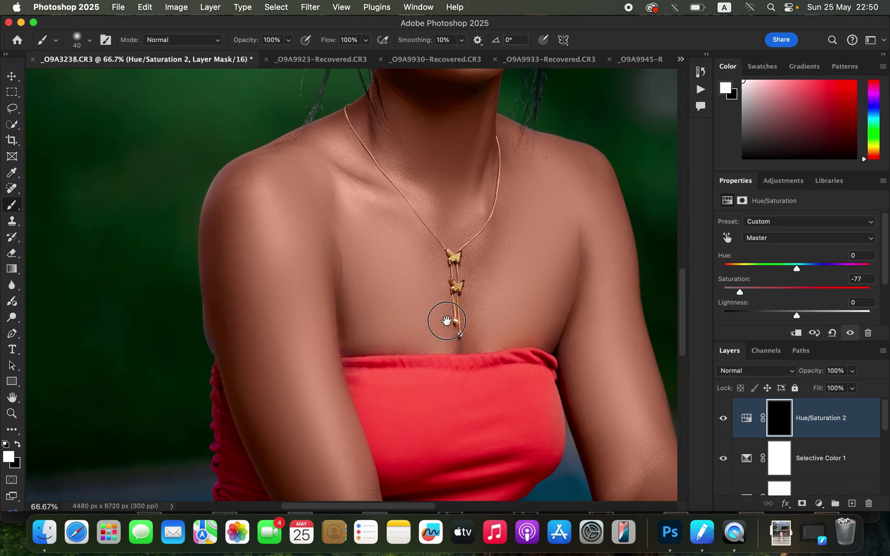
left_click_drag(367, 170, 387, 170)
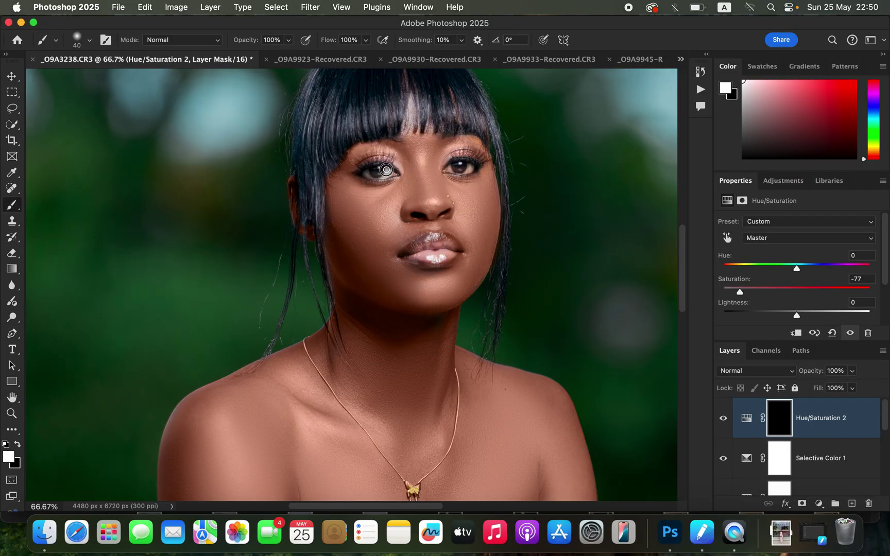
left_click_drag(453, 166, 471, 169)
key("super+minus")
key("super+minus")
key("super+minus")
key("super+minus")
key("super+minus")
key("super+plus")
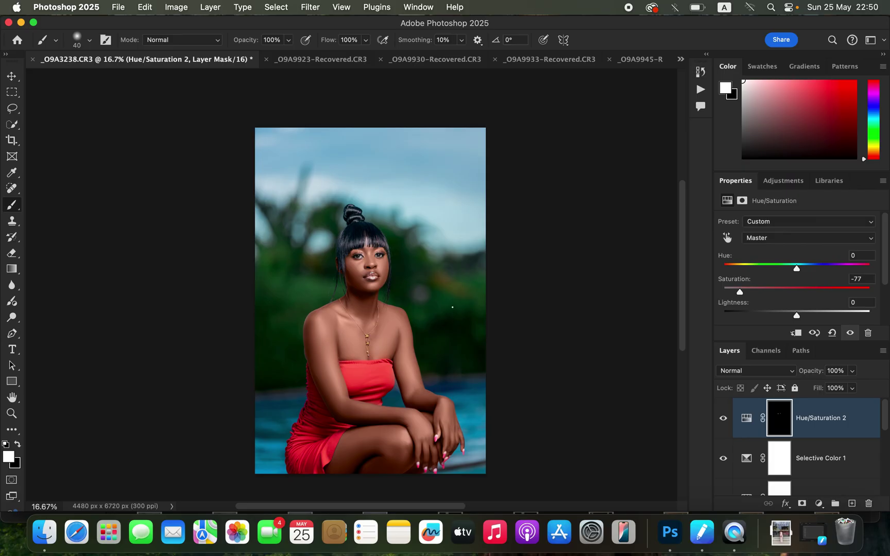
scroll(452, 307, "down", 3)
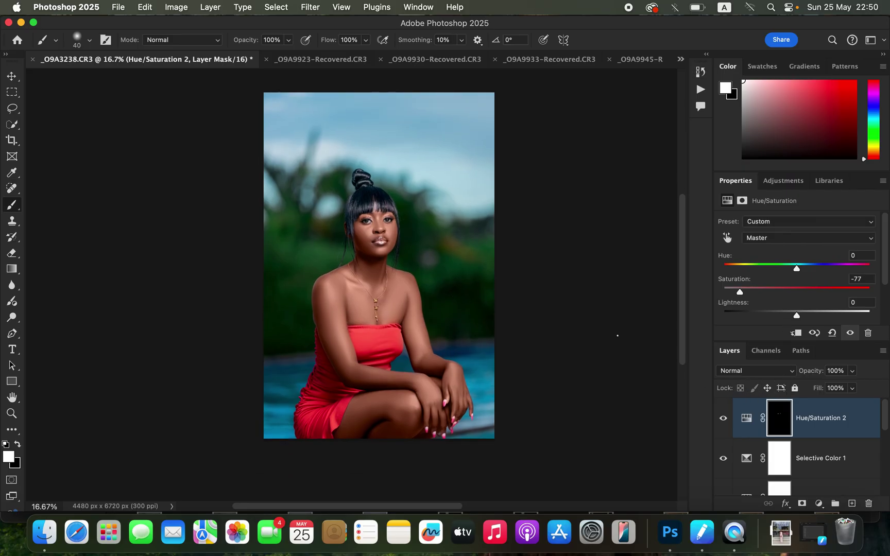
Step: Export the portrait as a JPG at quality 7, 4480 x 6720 px, with Bicubic Sharper resampling
left_click(118, 7)
mouse_move(287, 205)
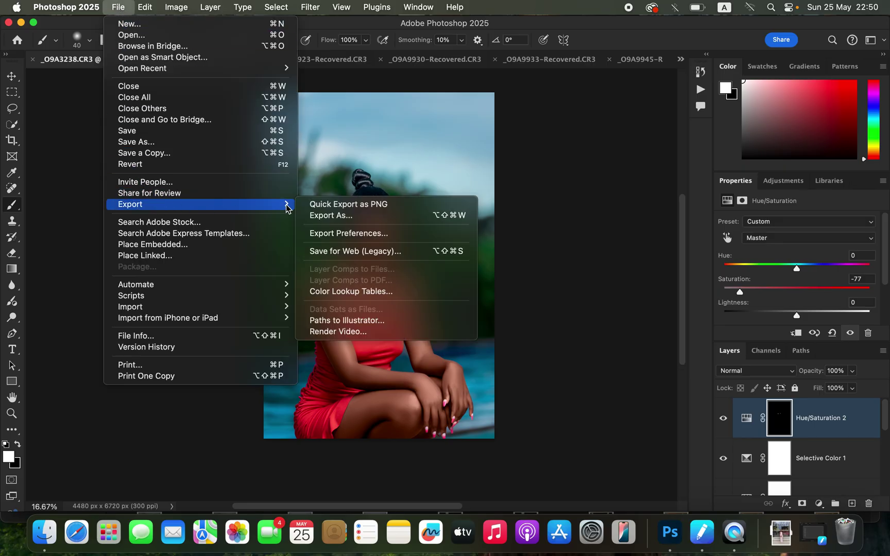
left_click(363, 216)
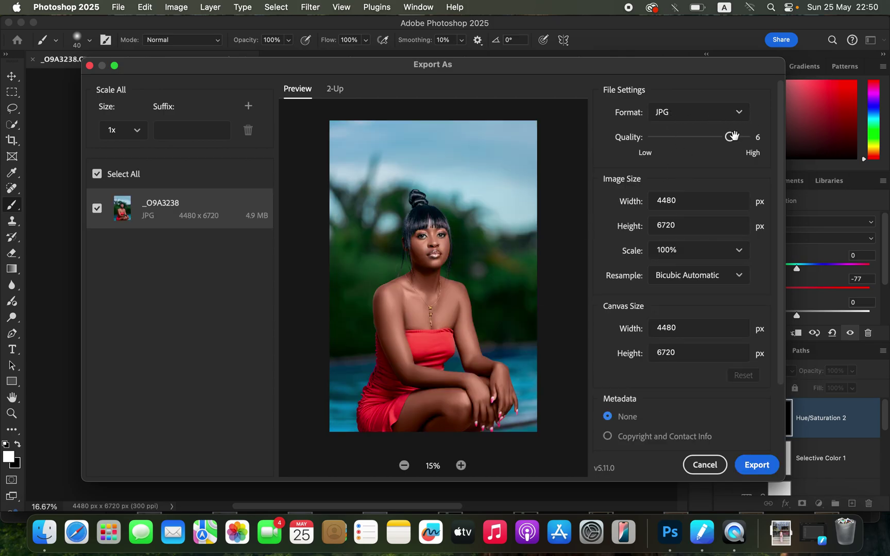
left_click_drag(738, 138, 761, 149)
left_click(715, 278)
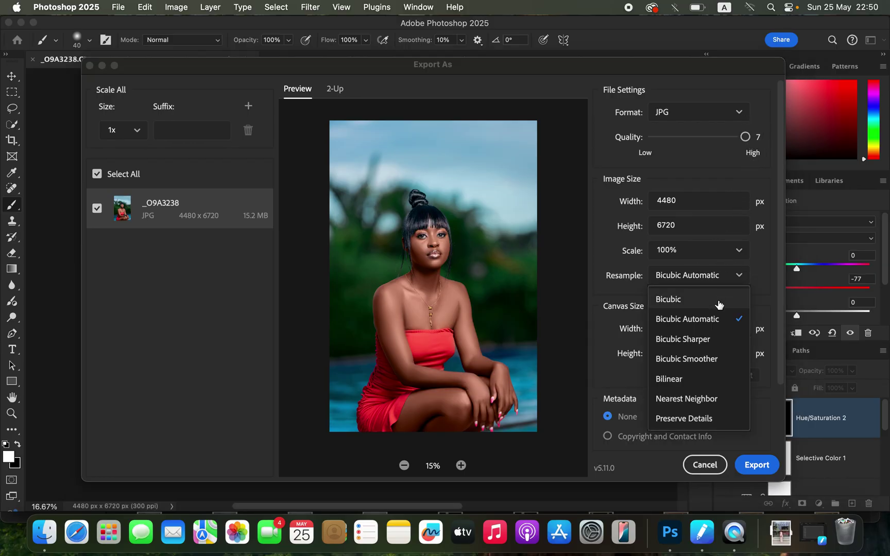
left_click(715, 341)
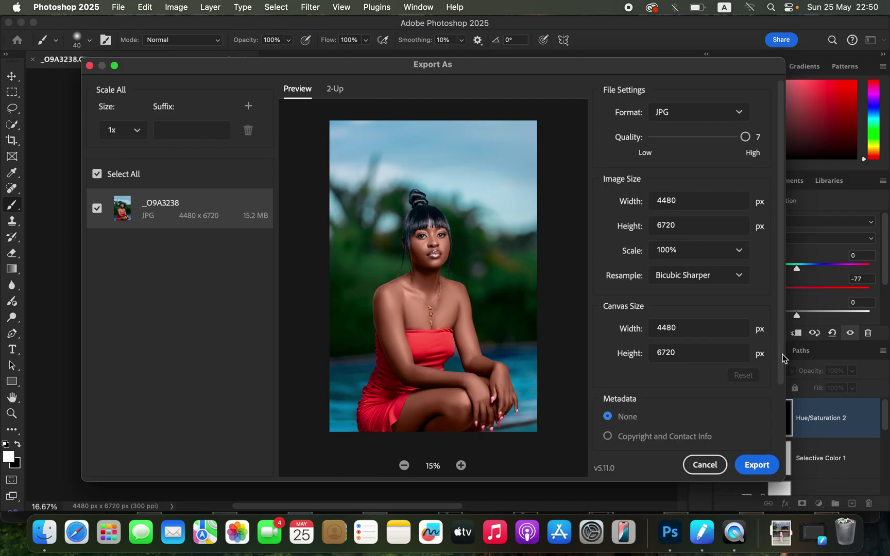
scroll(781, 361, "down", 4)
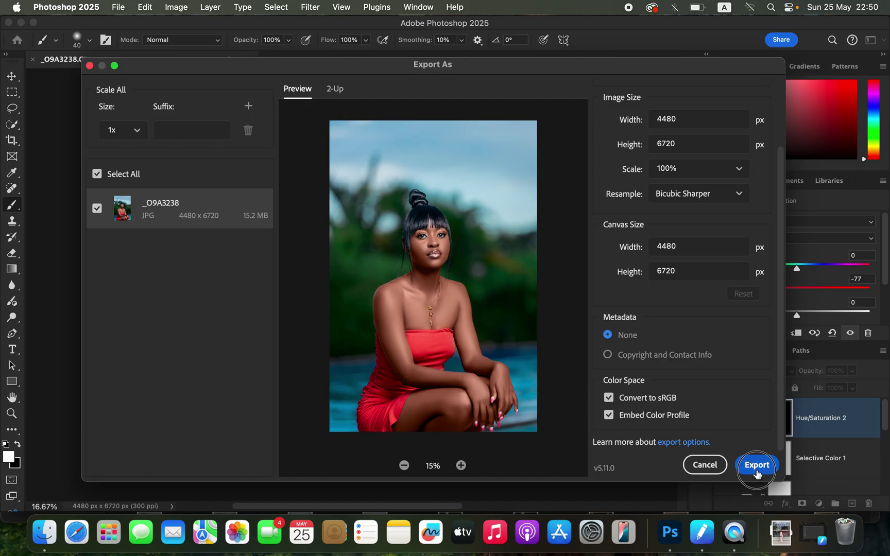
key("Return")
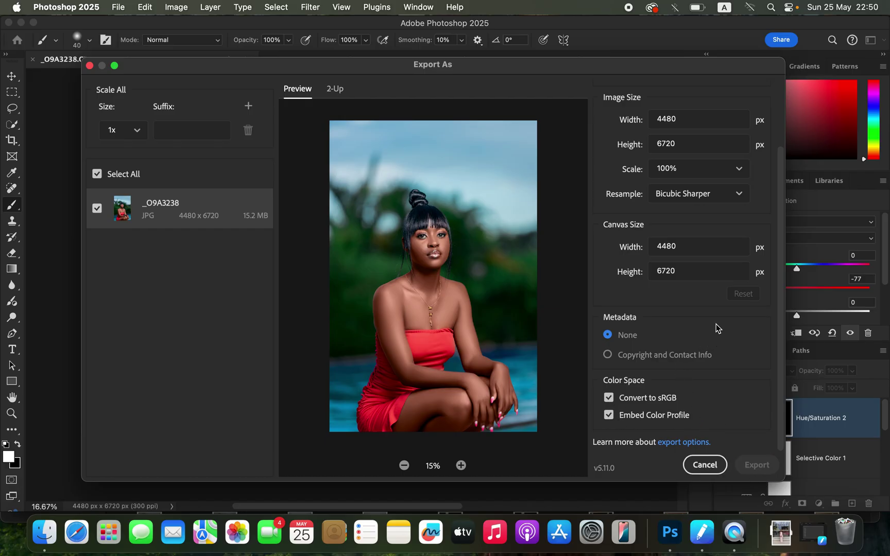
left_click(663, 359)
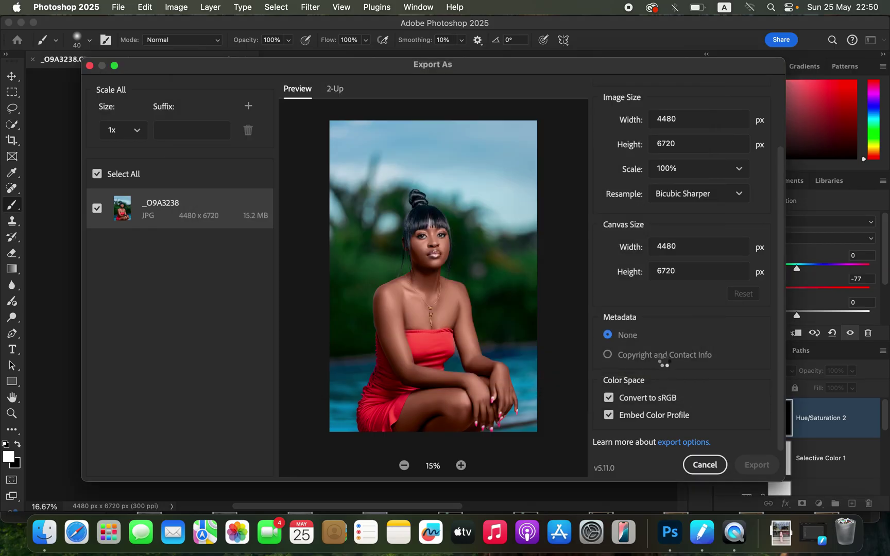